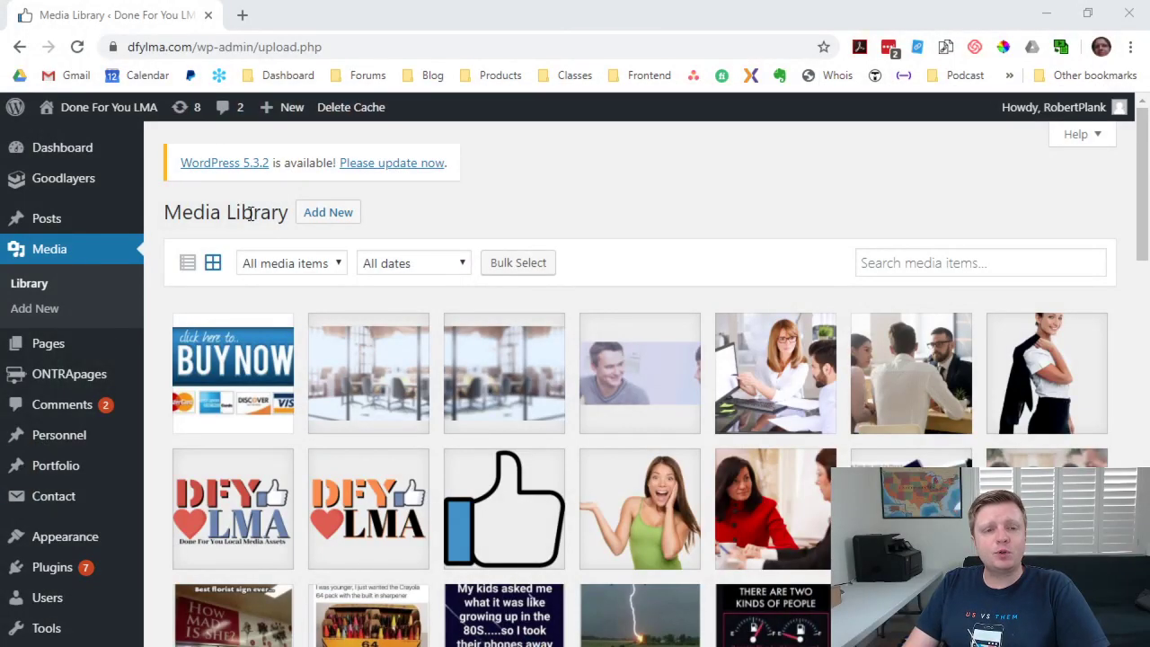
Try uploading DFYLMA-CoronavirusMemes-v100-20200312.zip and see the 'exceeds the maximum upload size' error.
{"action": "left_click", "coordinate": [315, 214]}
{"action": "left_click", "coordinate": [634, 355]}
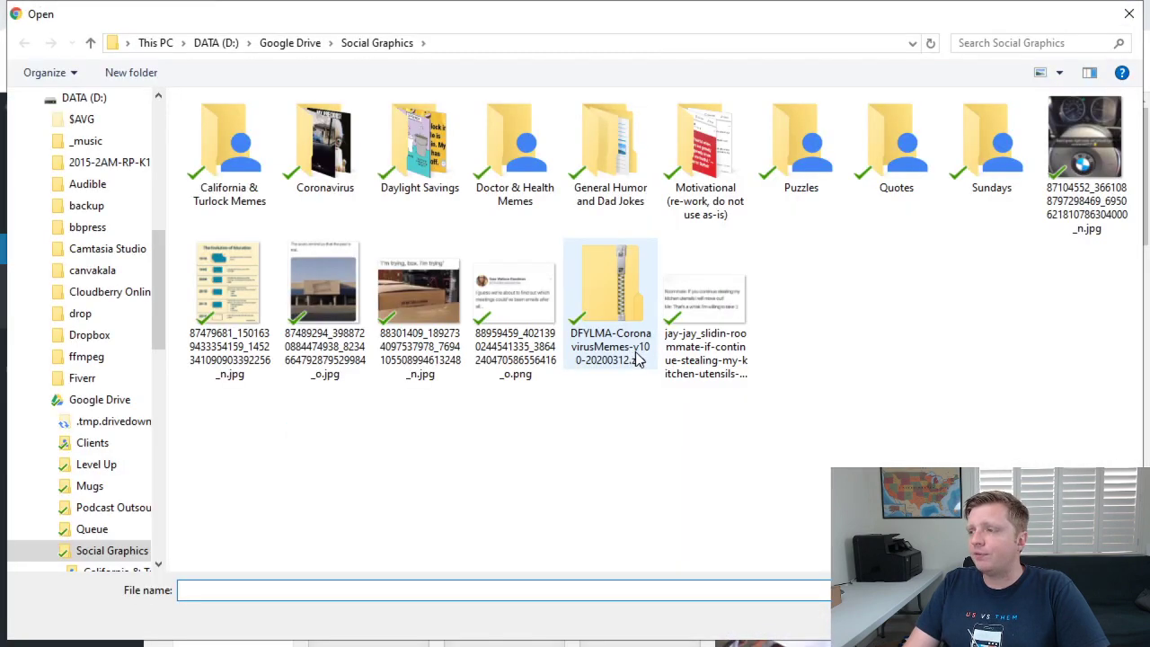
{"action": "double_click", "coordinate": [636, 357]}
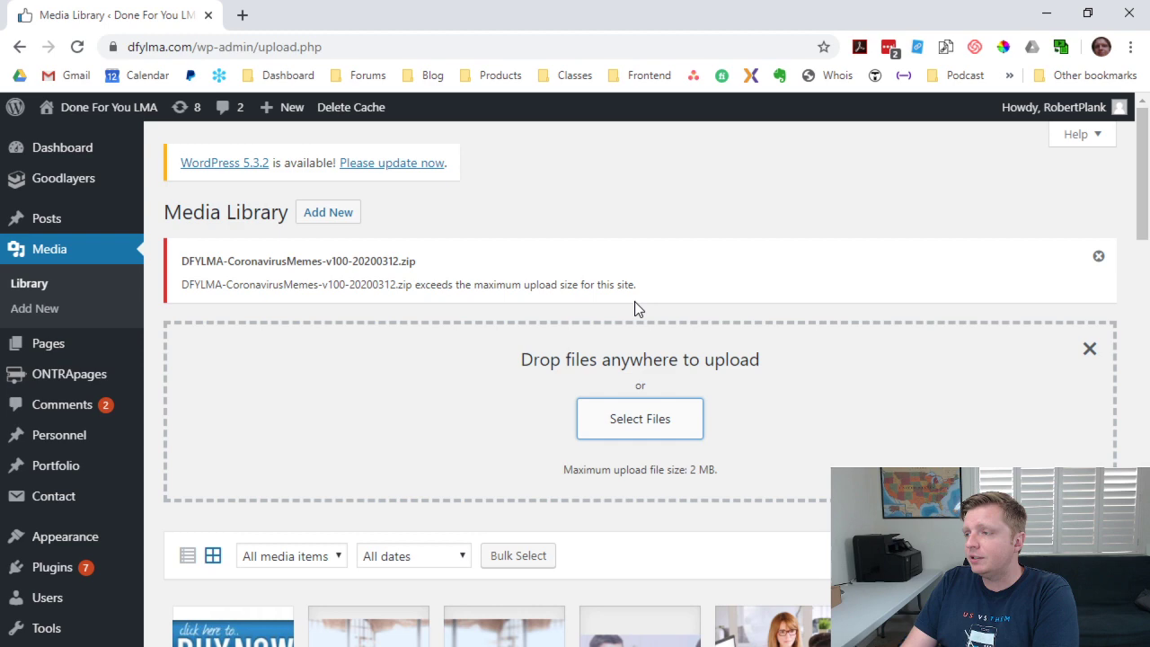
{"action": "left_click_drag", "start_coordinate": [638, 284], "coordinate": [183, 285]}
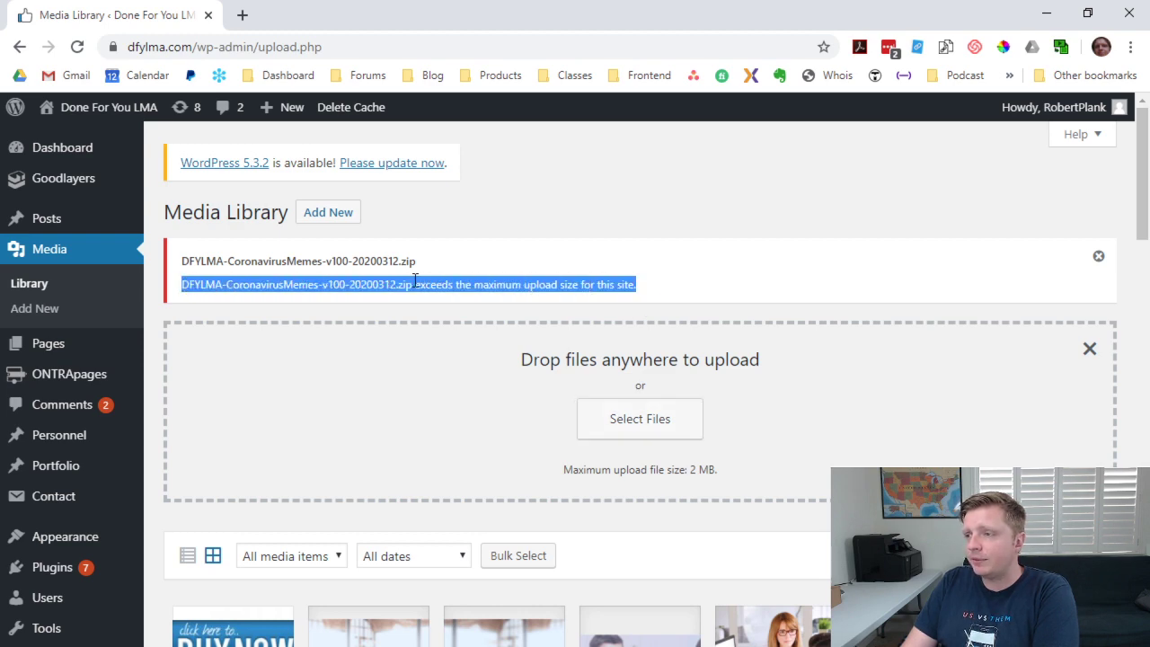
{"action": "left_click", "coordinate": [458, 285]}
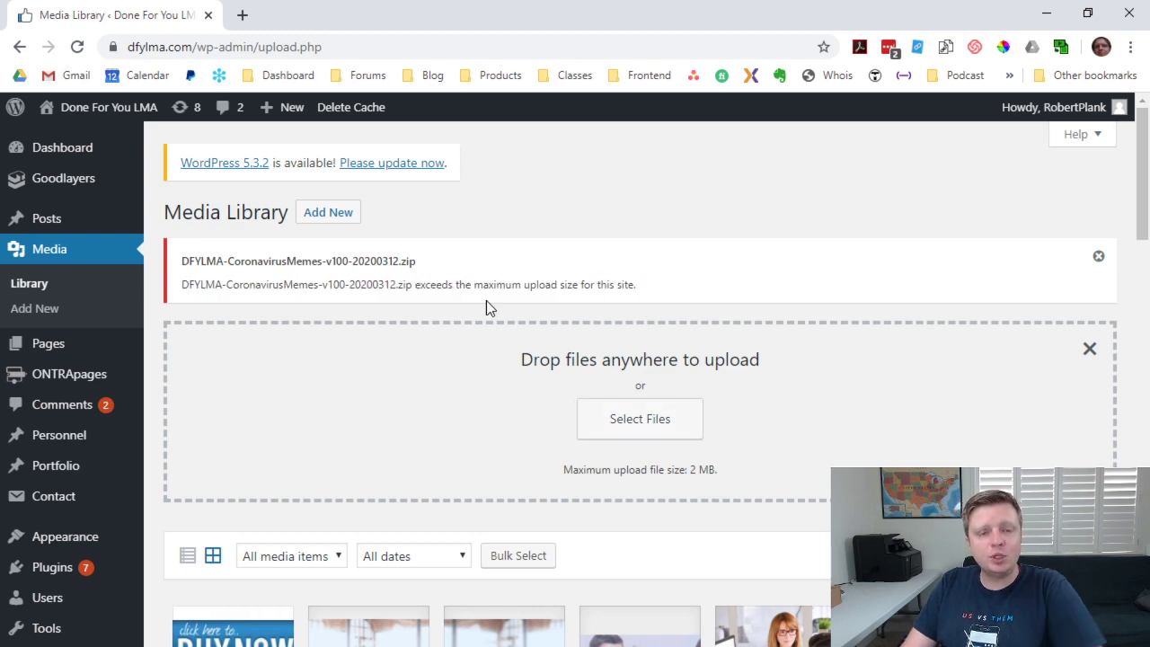
{"action": "key", "text": "ctrl+plus"}
{"action": "key", "text": "ctrl+plus"}
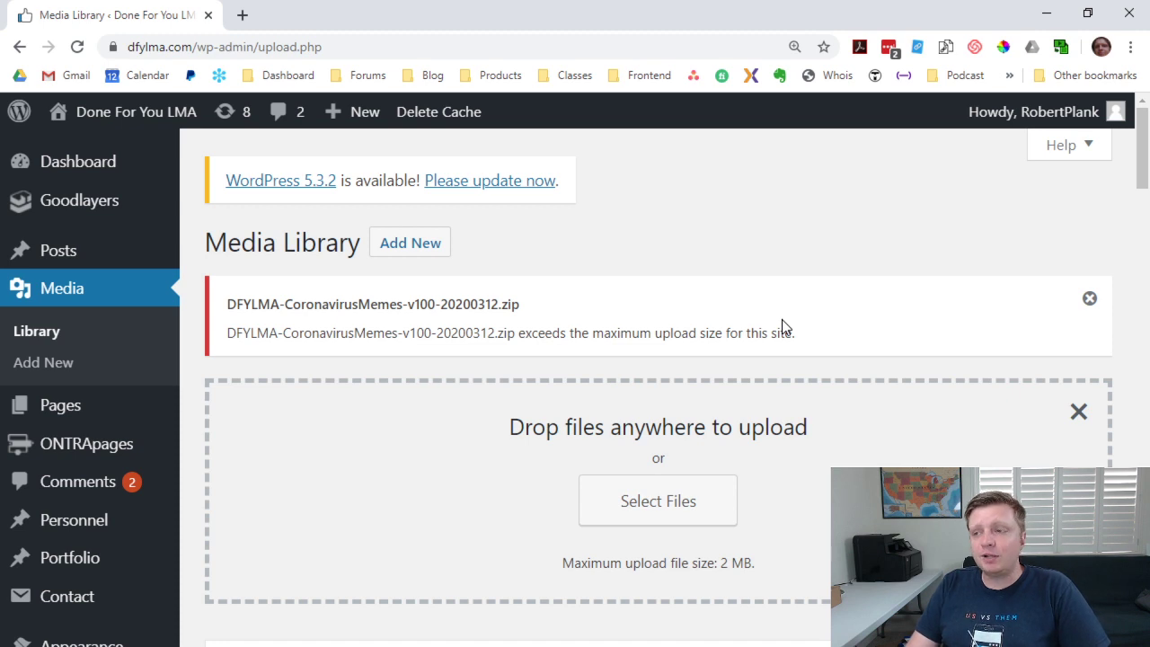
Search the plugin directory for 'big' from Plugins > Add New.
{"action": "scroll", "coordinate": [781, 328], "scroll_direction": "down", "scroll_amount": 3}
{"action": "mouse_move", "coordinate": [147, 404]}
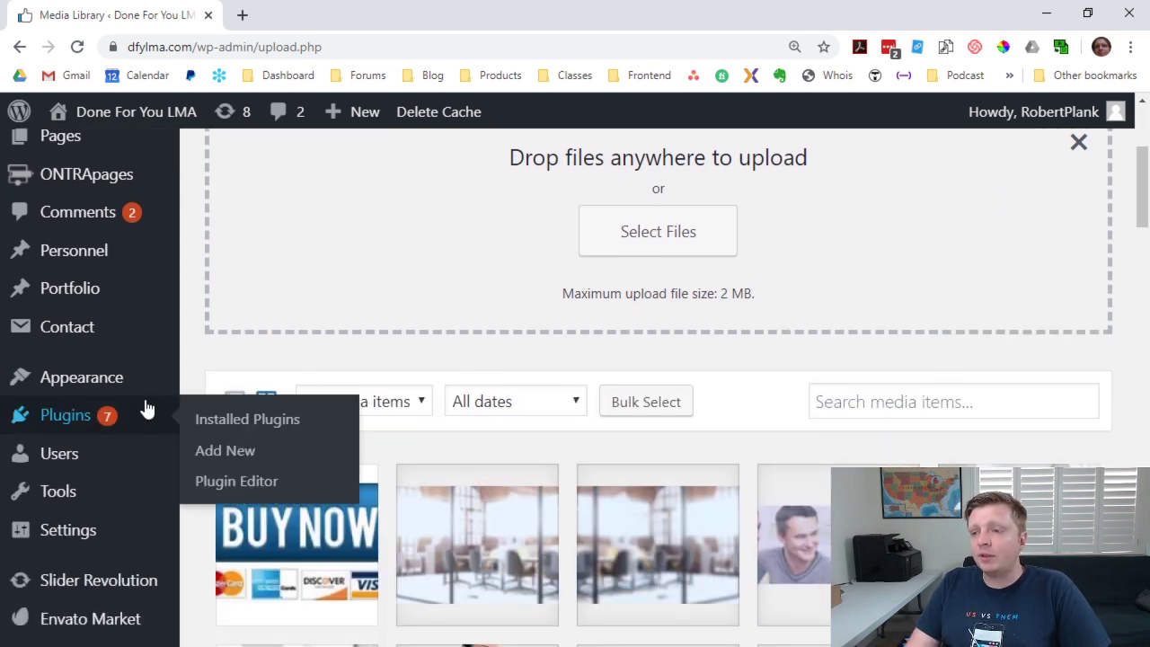
{"action": "left_click", "coordinate": [205, 437]}
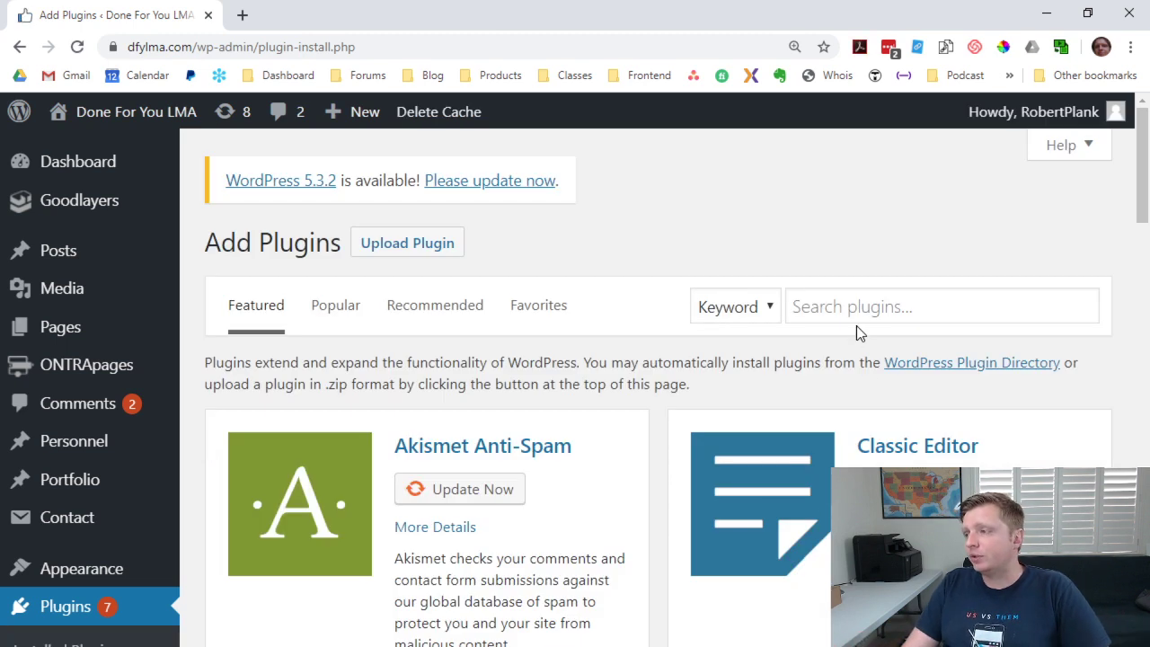
{"action": "left_click", "coordinate": [856, 319]}
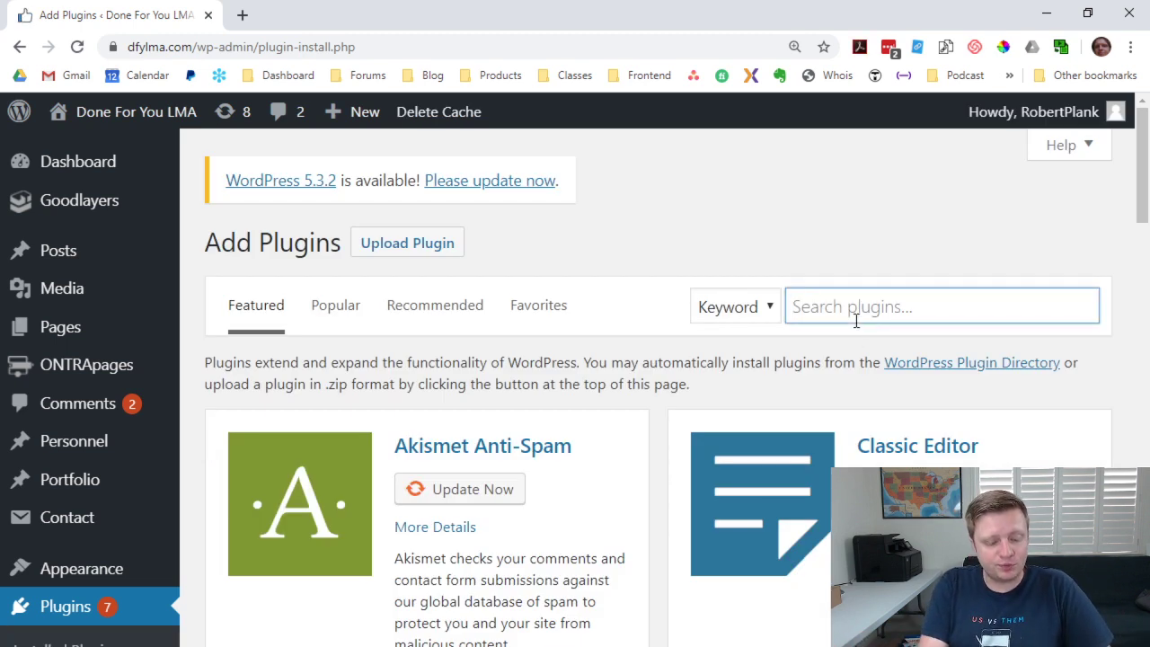
{"action": "type", "text": "big tuxedo"}
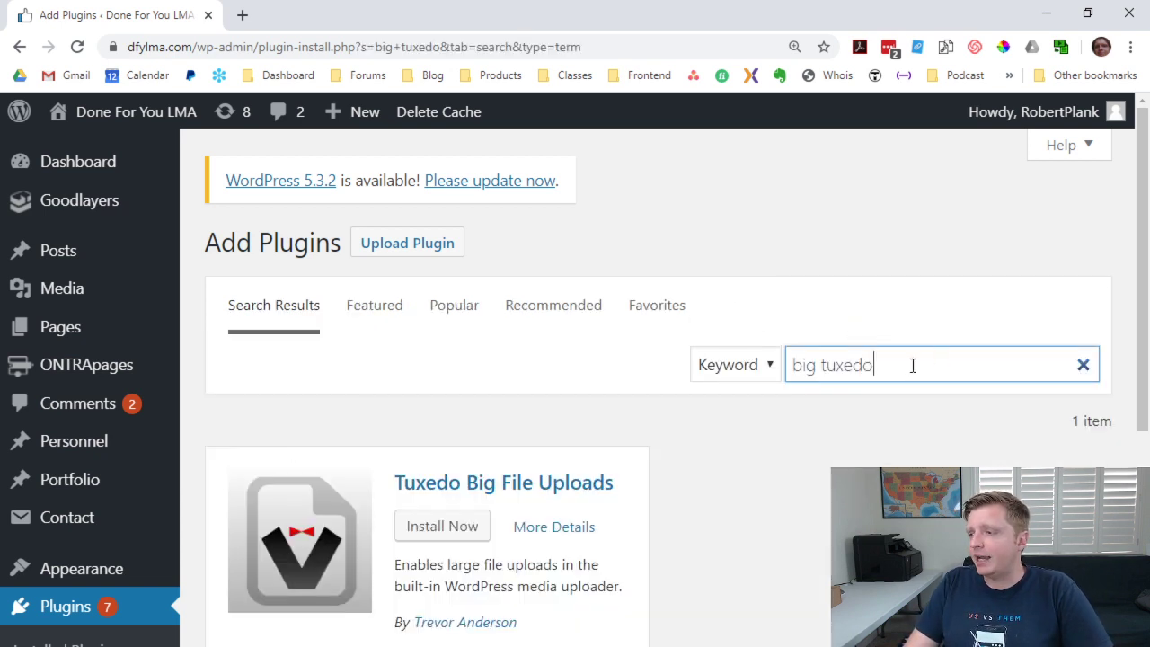
Install and activate Tuxedo Big File Uploads.
{"action": "scroll", "coordinate": [912, 365], "scroll_direction": "down", "scroll_amount": 2}
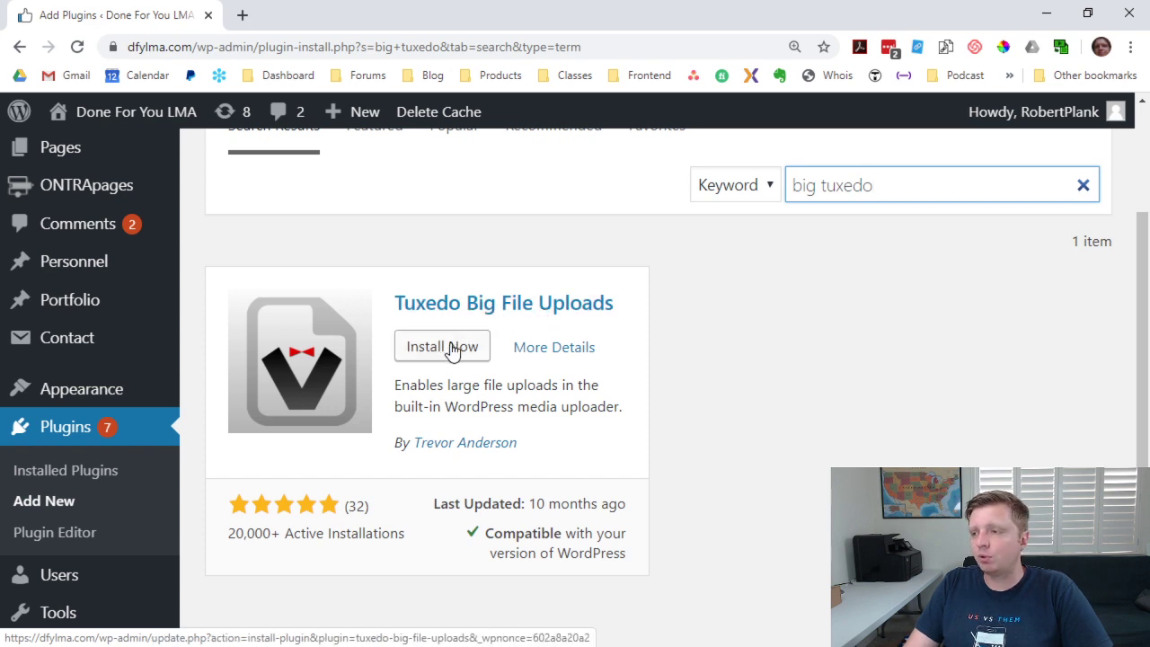
{"action": "left_click", "coordinate": [452, 351]}
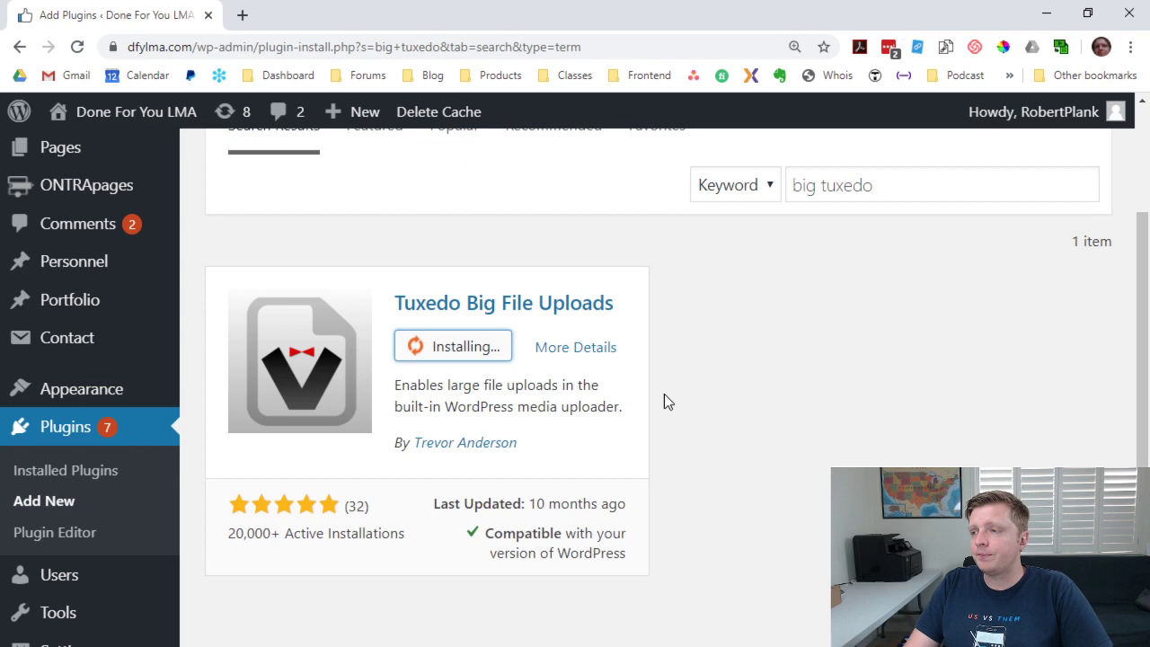
{"action": "left_click", "coordinate": [460, 359]}
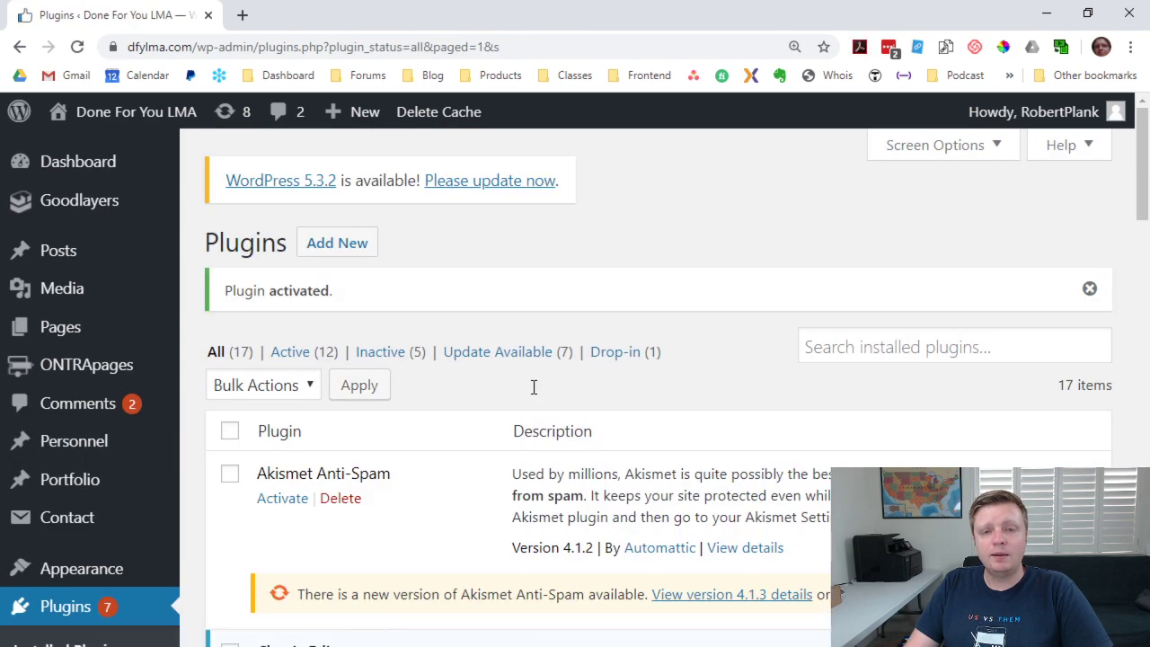
Upload the DFYLMA zip to the Media Library under the new 4 GB limit.
{"action": "left_click", "coordinate": [124, 296]}
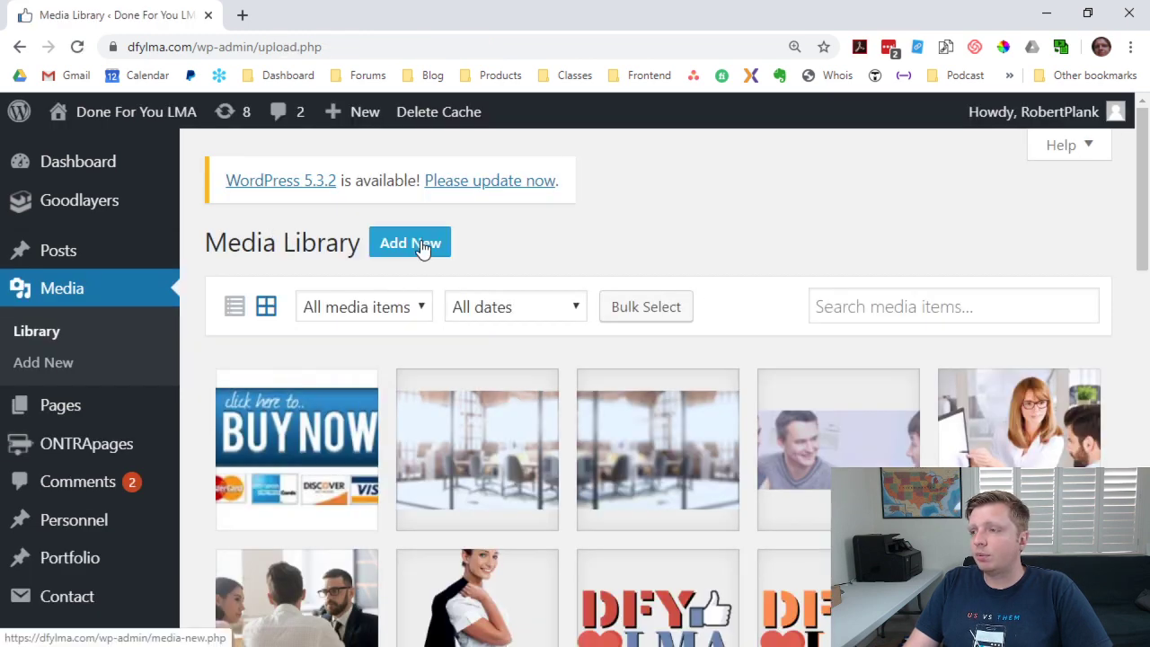
{"action": "left_click", "coordinate": [420, 244]}
{"action": "left_click", "coordinate": [635, 407]}
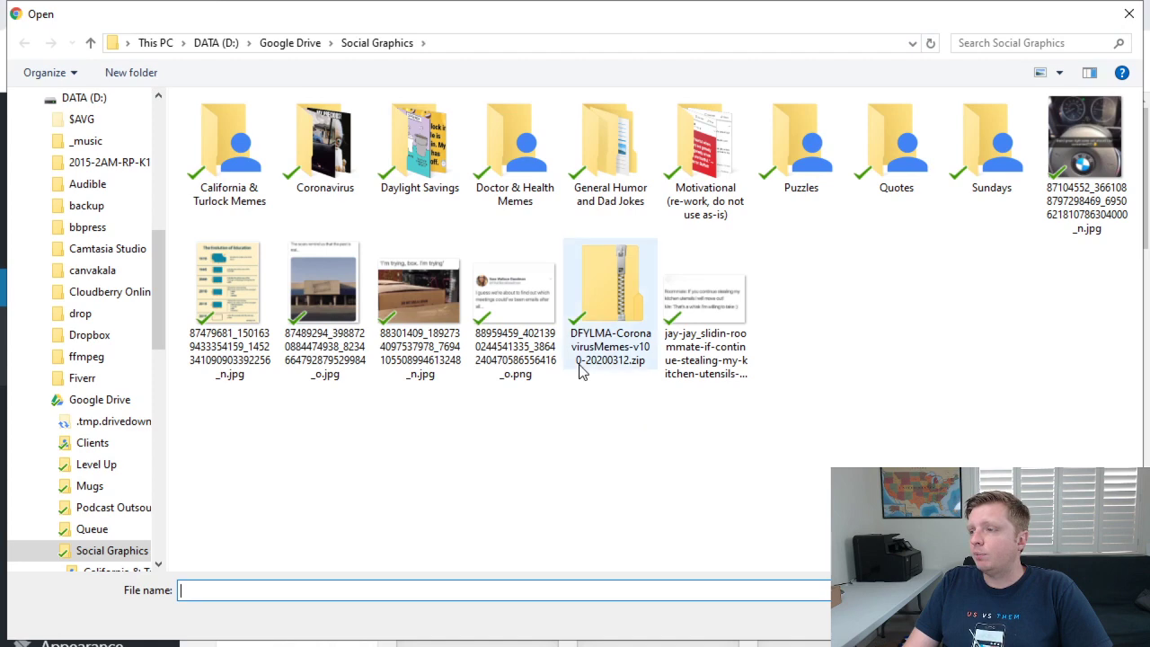
{"action": "double_click", "coordinate": [582, 370]}
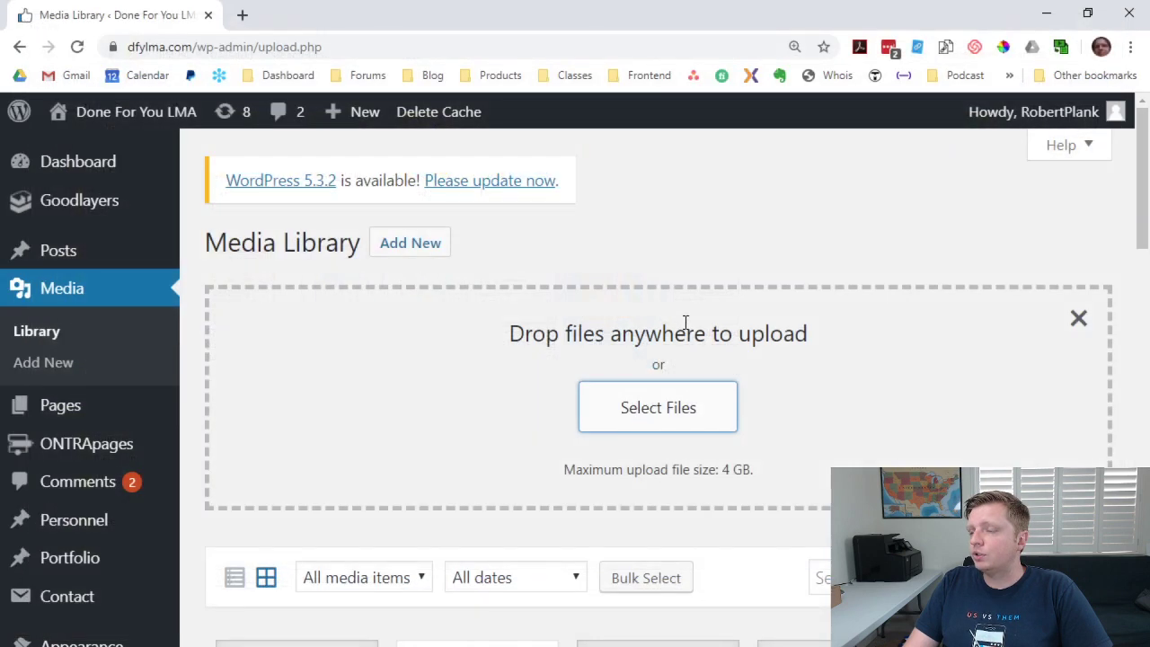
{"action": "scroll", "coordinate": [659, 266], "scroll_direction": "down", "scroll_amount": 3}
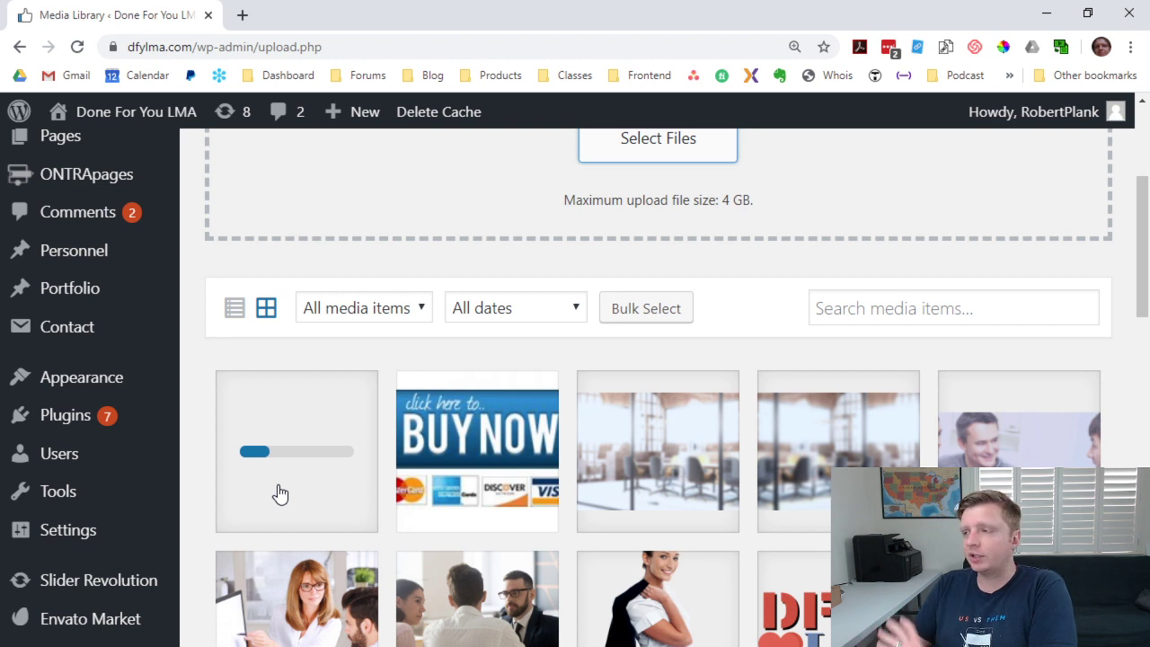
{"action": "left_click_drag", "start_coordinate": [762, 198], "coordinate": [732, 200]}
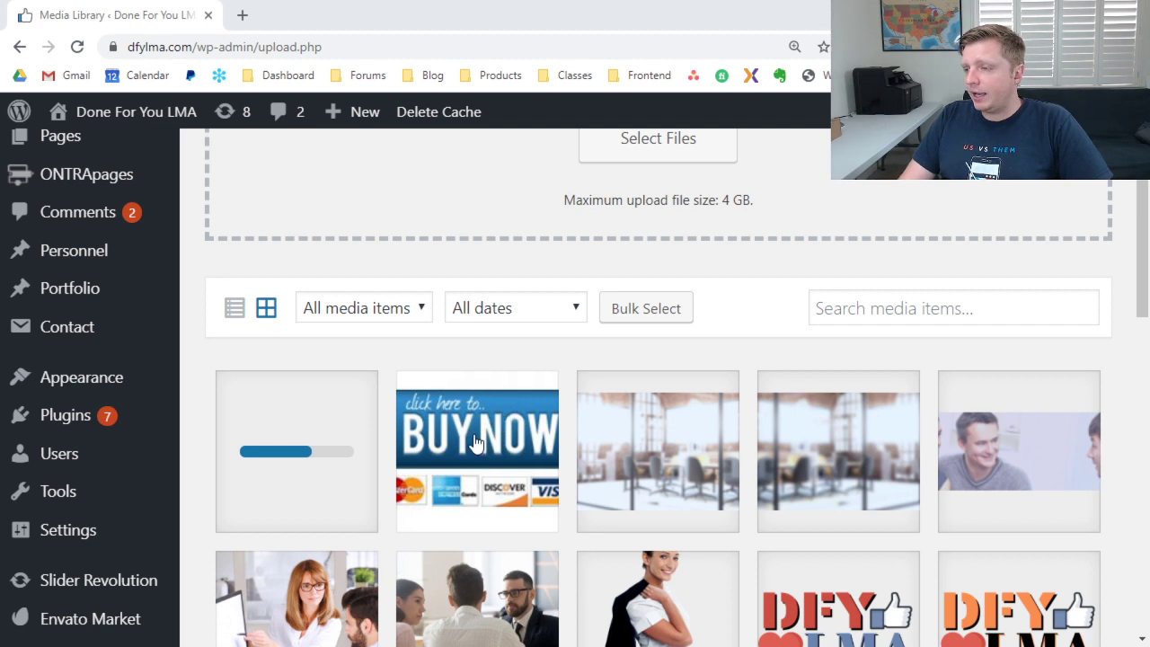
Inspect the BUY NOW image's Copy Link URL, then close its Attachment Details.
{"action": "left_click", "coordinate": [488, 433]}
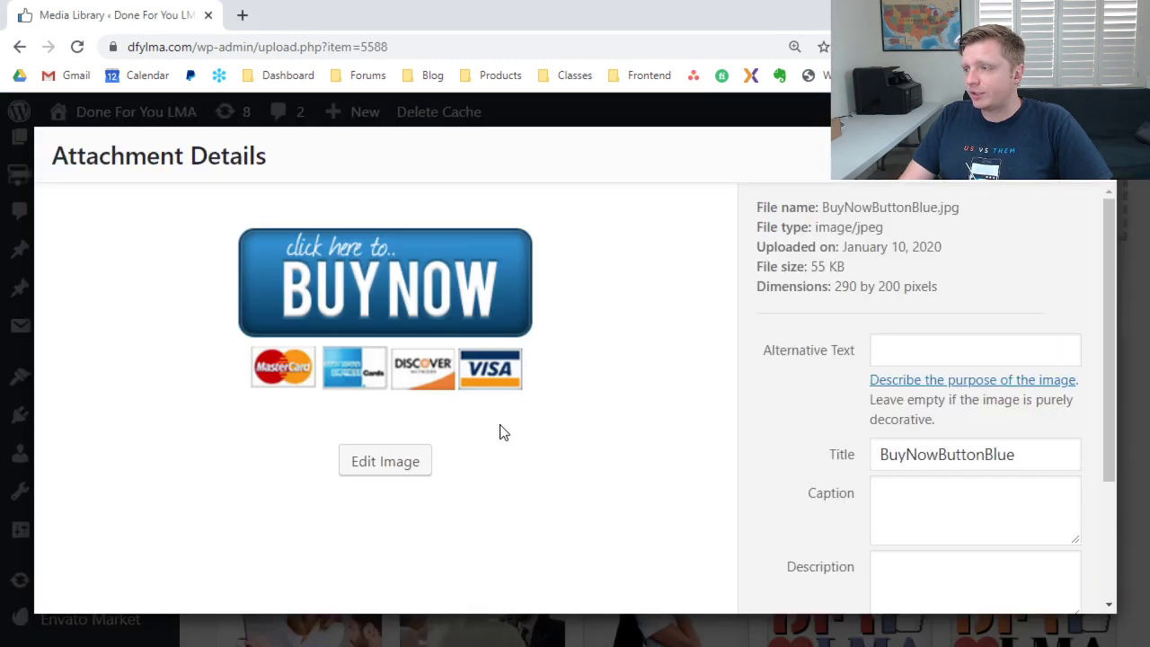
{"action": "scroll", "coordinate": [806, 461], "scroll_direction": "down", "scroll_amount": 1}
{"action": "scroll", "coordinate": [806, 461], "scroll_direction": "down", "scroll_amount": 2}
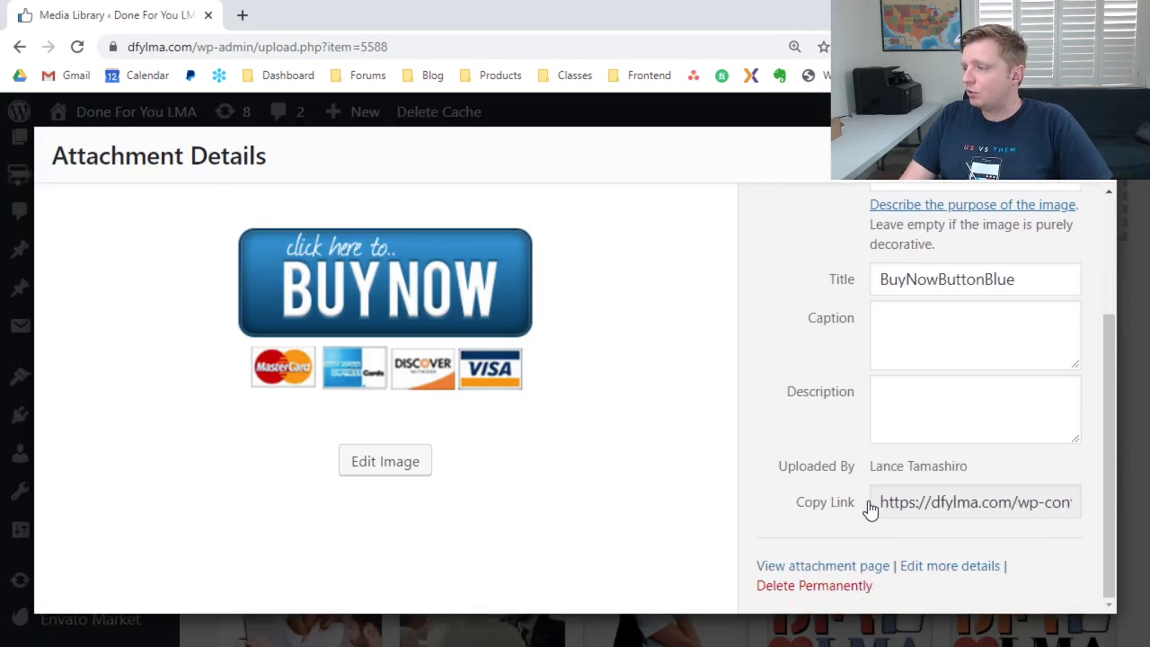
{"action": "left_click_drag", "start_coordinate": [881, 502], "coordinate": [1080, 503]}
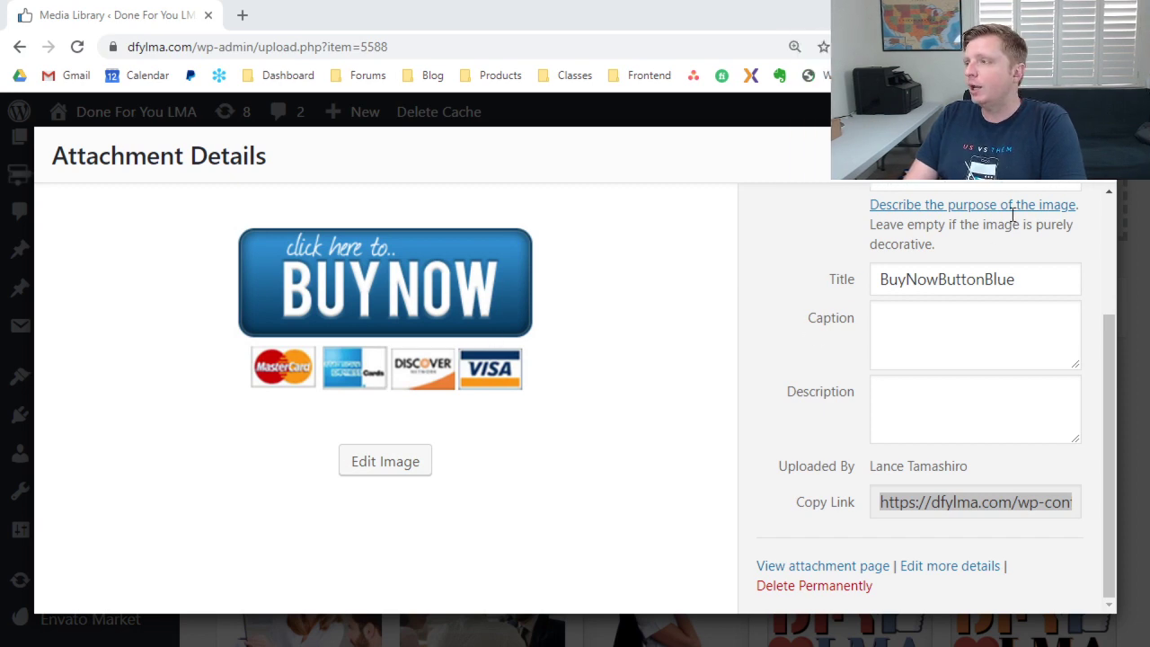
{"action": "key", "text": "Escape"}
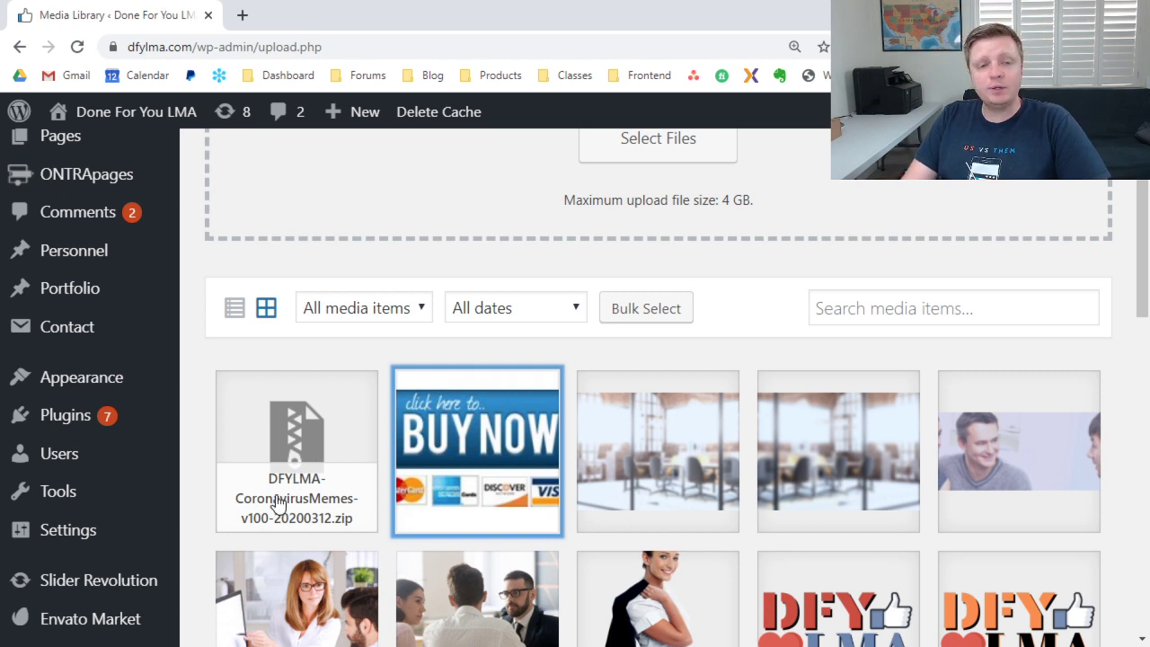
Copy the uploaded zip's Copy Link URL from its Attachment Details, then close the details.
{"action": "left_click", "coordinate": [306, 426]}
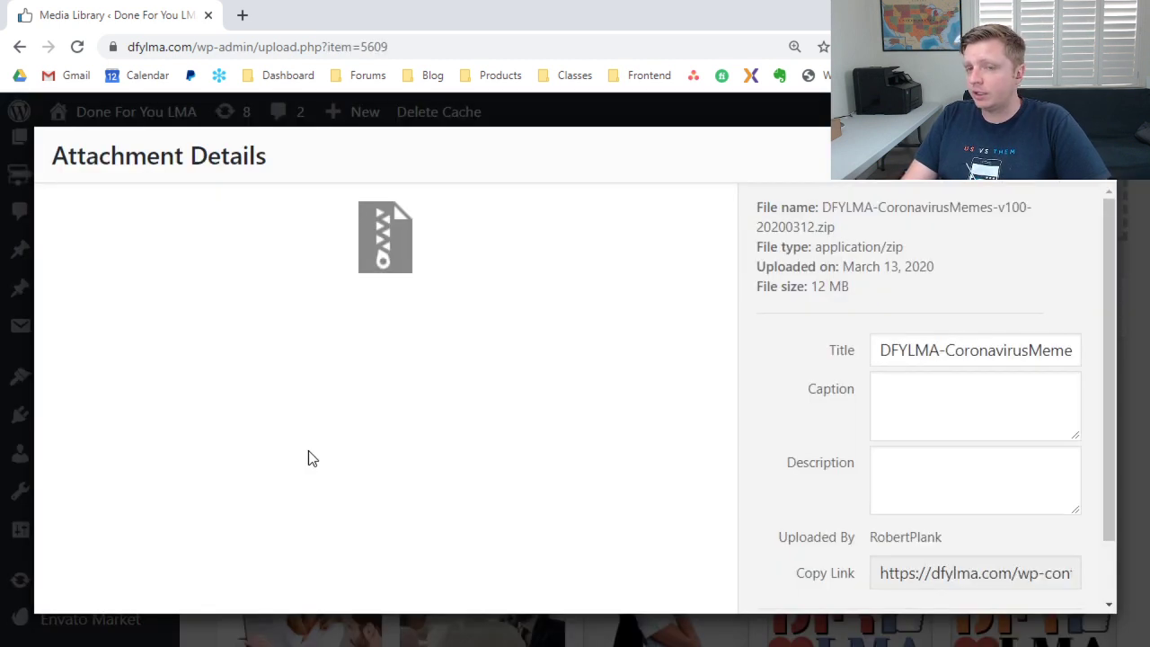
{"action": "scroll", "coordinate": [988, 431], "scroll_direction": "down", "scroll_amount": 1}
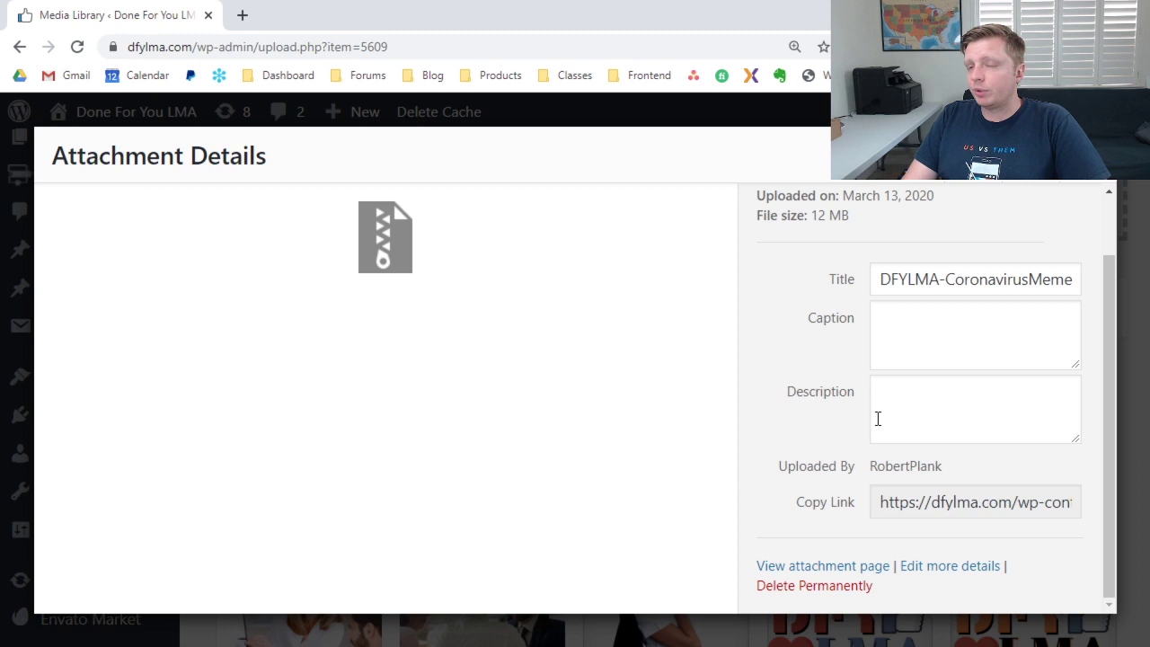
{"action": "left_click_drag", "start_coordinate": [880, 502], "coordinate": [835, 500]}
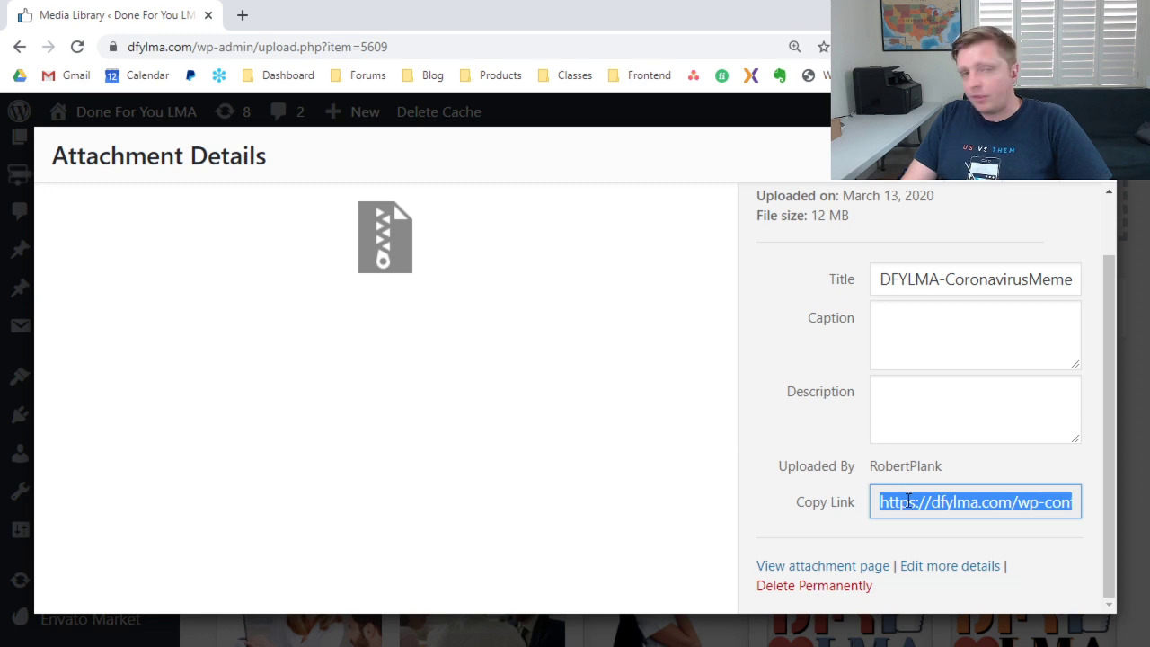
{"action": "right_click", "coordinate": [908, 502]}
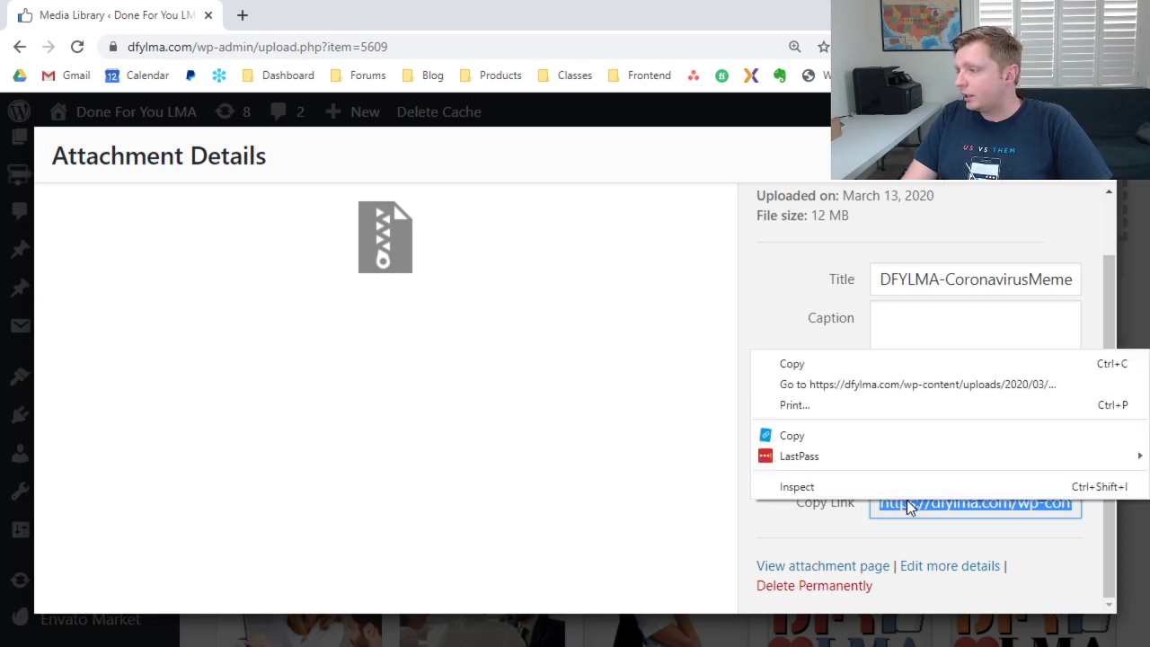
{"action": "left_click", "coordinate": [837, 367]}
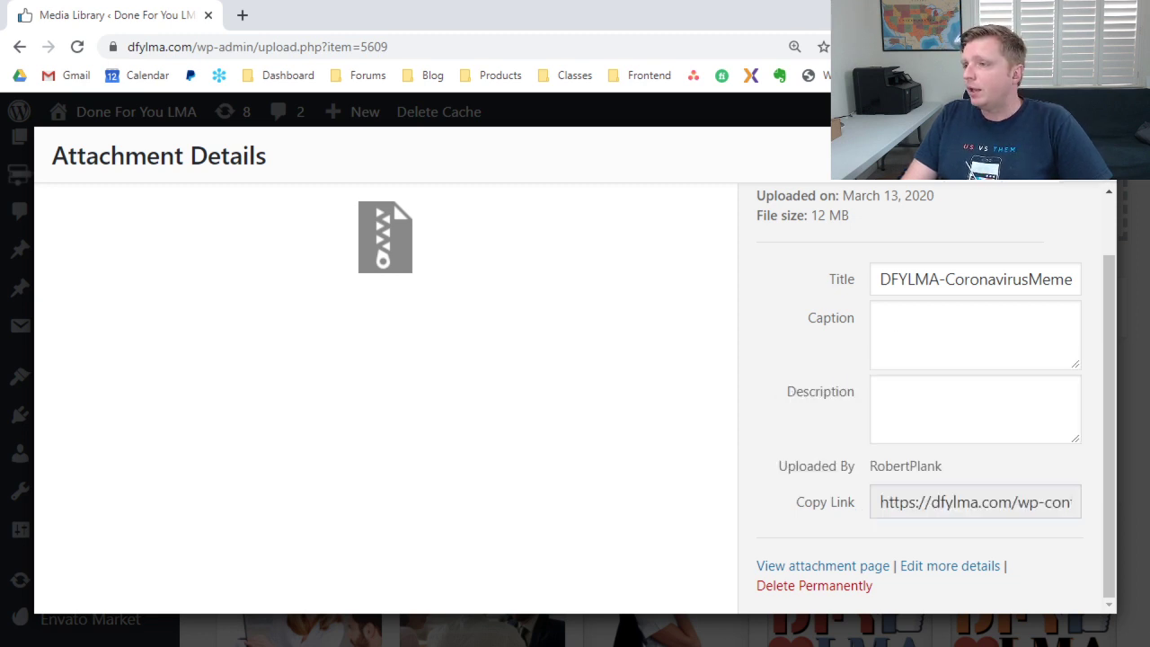
{"action": "left_click", "coordinate": [1094, 150]}
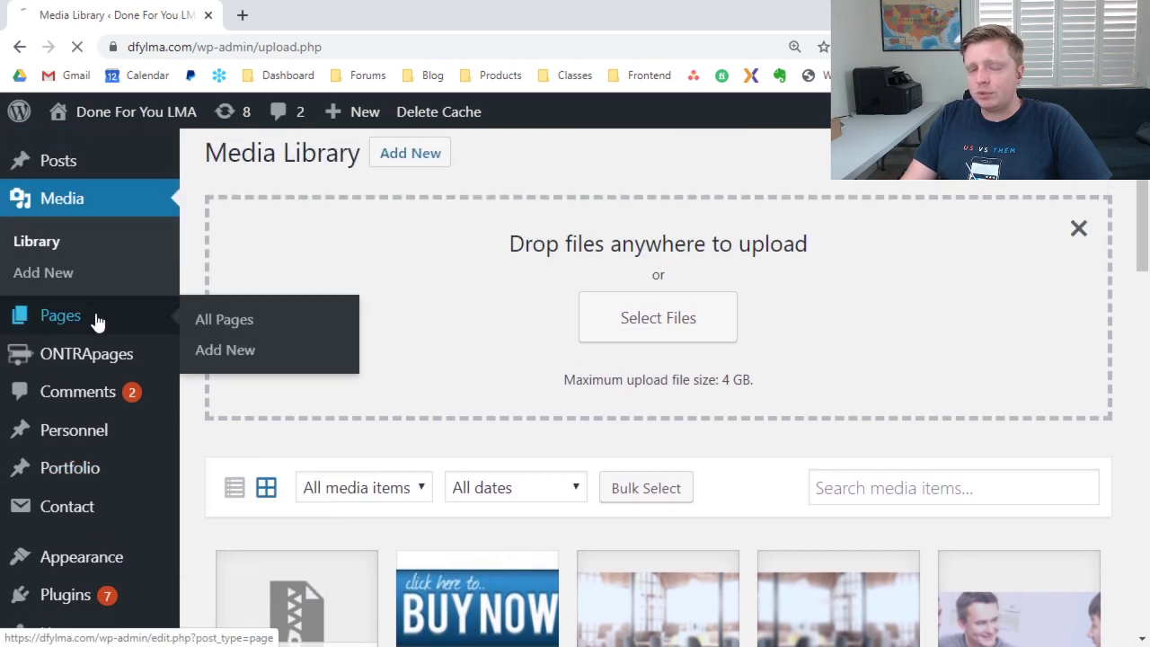
Open Coronavirus Memes: Download Page from the Pages list for editing.
{"action": "left_click", "coordinate": [97, 321]}
{"action": "scroll", "coordinate": [303, 385], "scroll_direction": "down", "scroll_amount": 2}
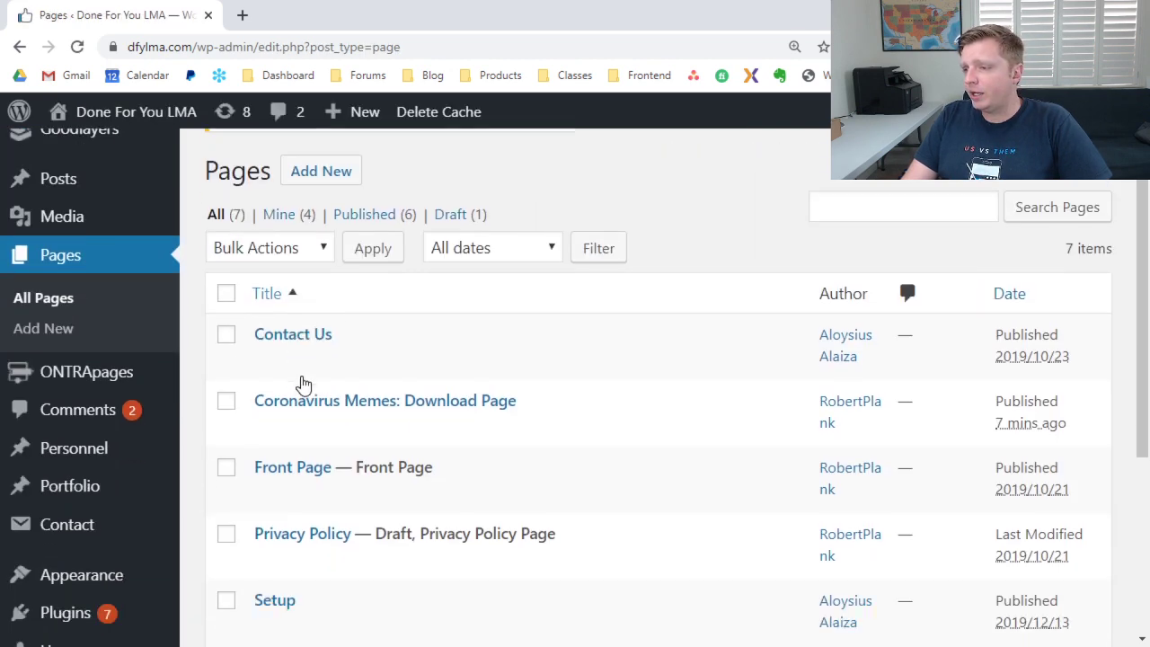
{"action": "left_click", "coordinate": [389, 297]}
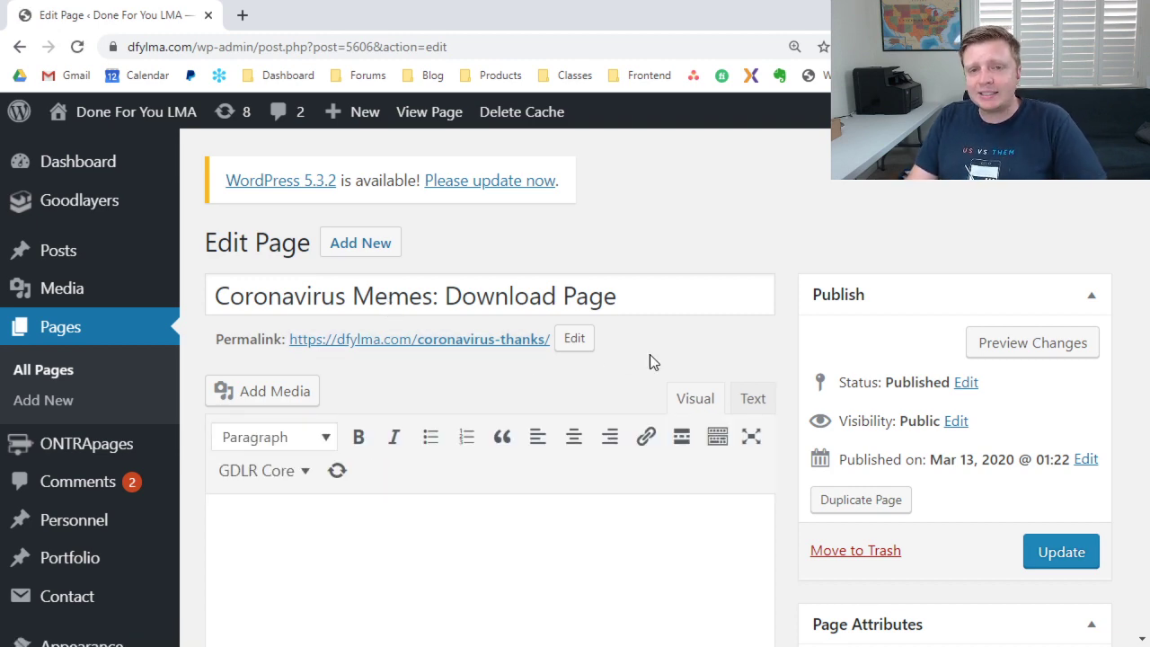
Open the download Text Box options and select the DFYLMA Coronavirus Pack line.
{"action": "scroll", "coordinate": [744, 284], "scroll_direction": "down", "scroll_amount": 3}
{"action": "scroll", "coordinate": [810, 403], "scroll_direction": "down", "scroll_amount": 18}
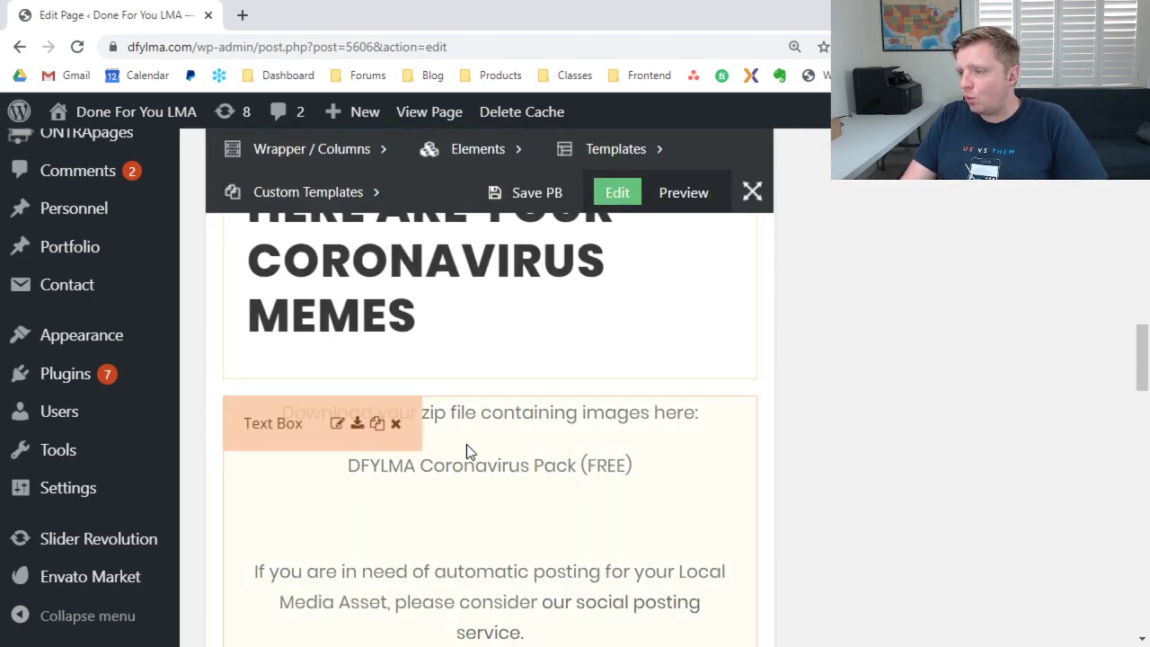
{"action": "left_click", "coordinate": [513, 470]}
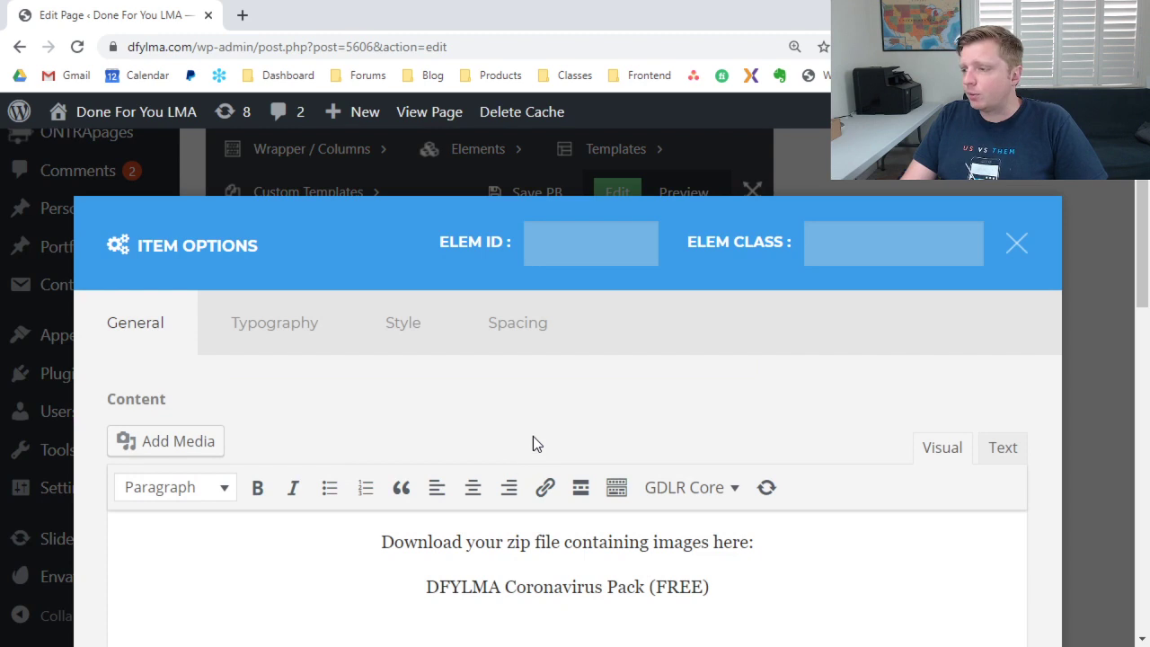
{"action": "scroll", "coordinate": [533, 445], "scroll_direction": "down", "scroll_amount": 1}
{"action": "left_click_drag", "start_coordinate": [644, 497], "coordinate": [439, 502]}
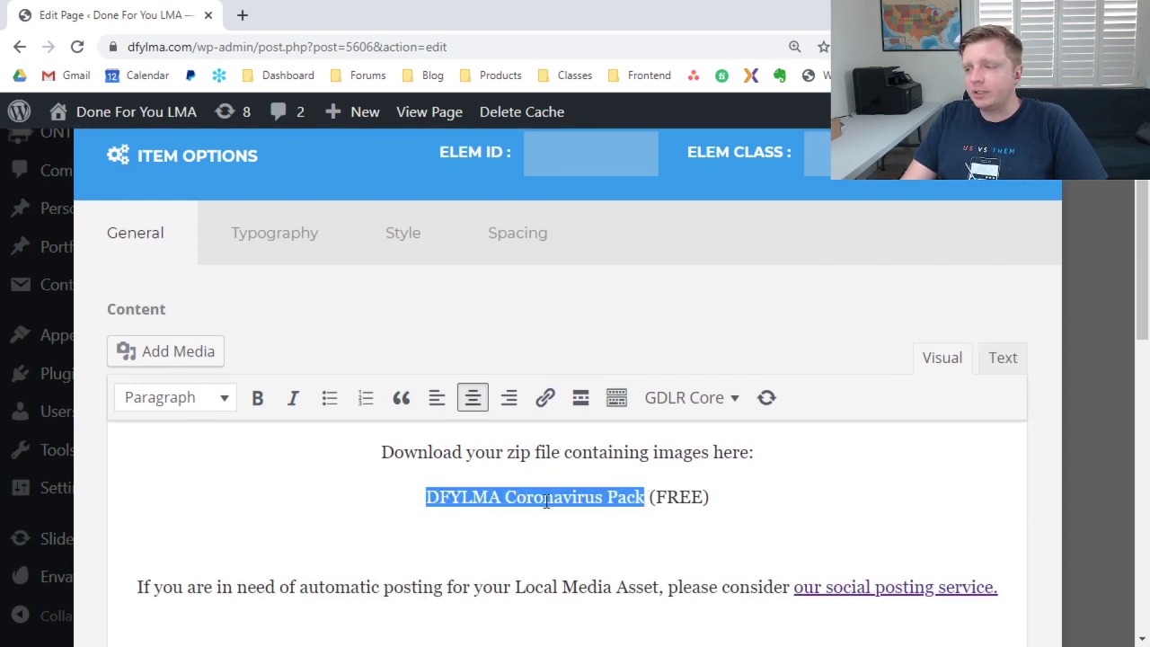
Link the DFYLMA Coronavirus Pack text to the pasted zip file URL.
{"action": "left_click", "coordinate": [545, 400]}
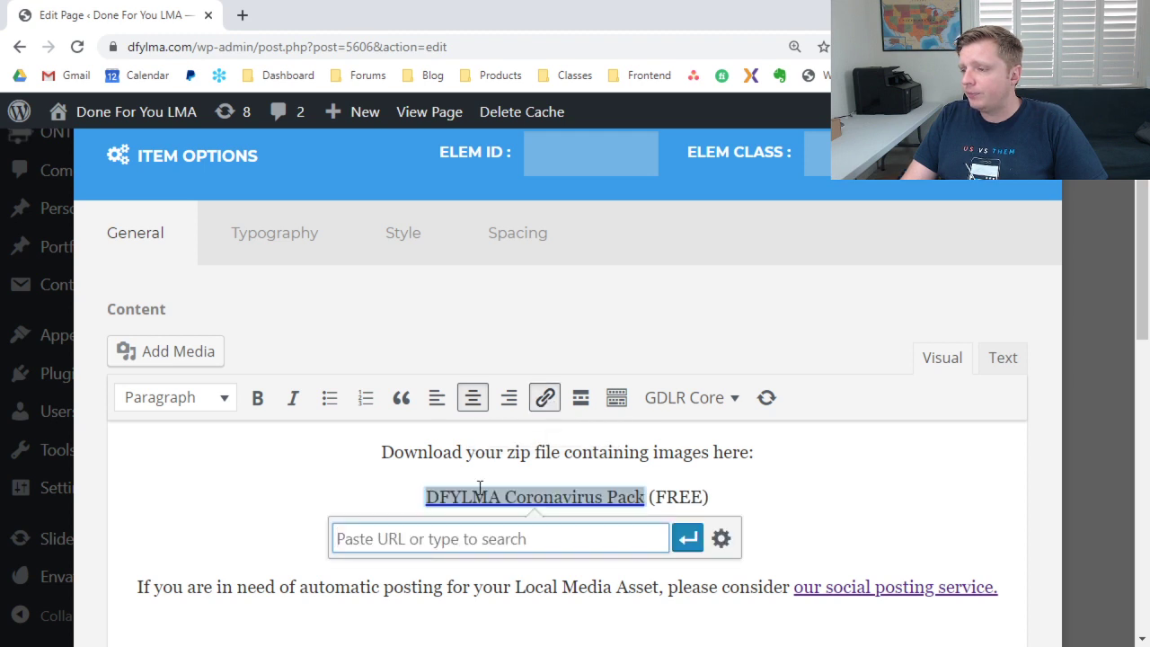
{"action": "right_click", "coordinate": [462, 539]}
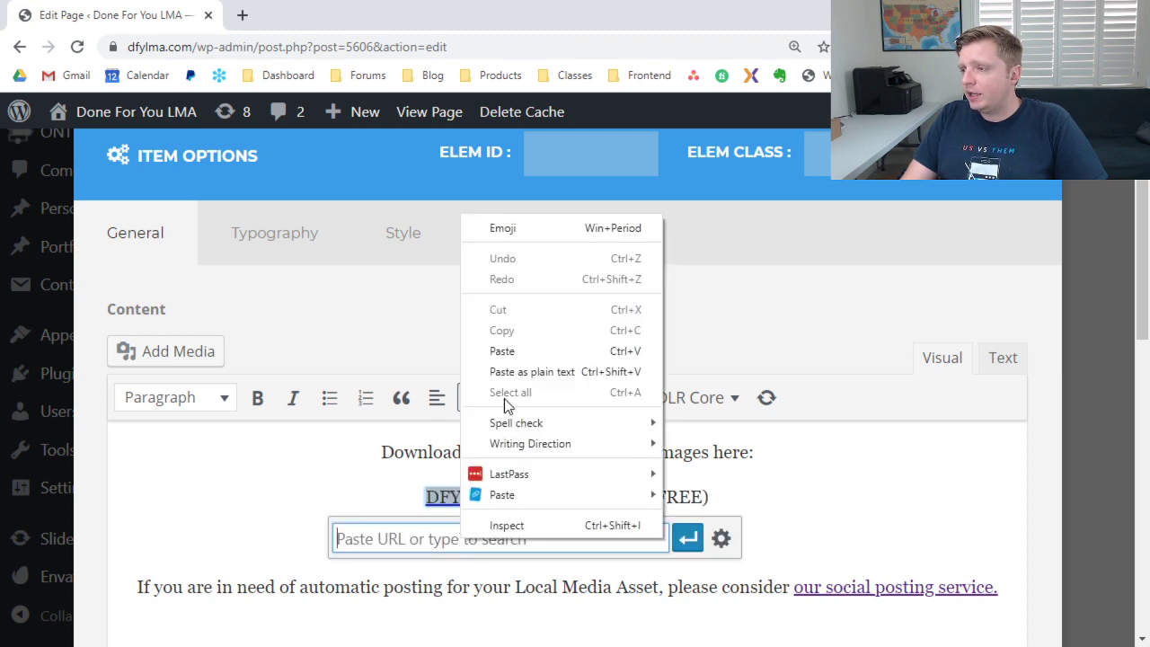
{"action": "left_click", "coordinate": [503, 351]}
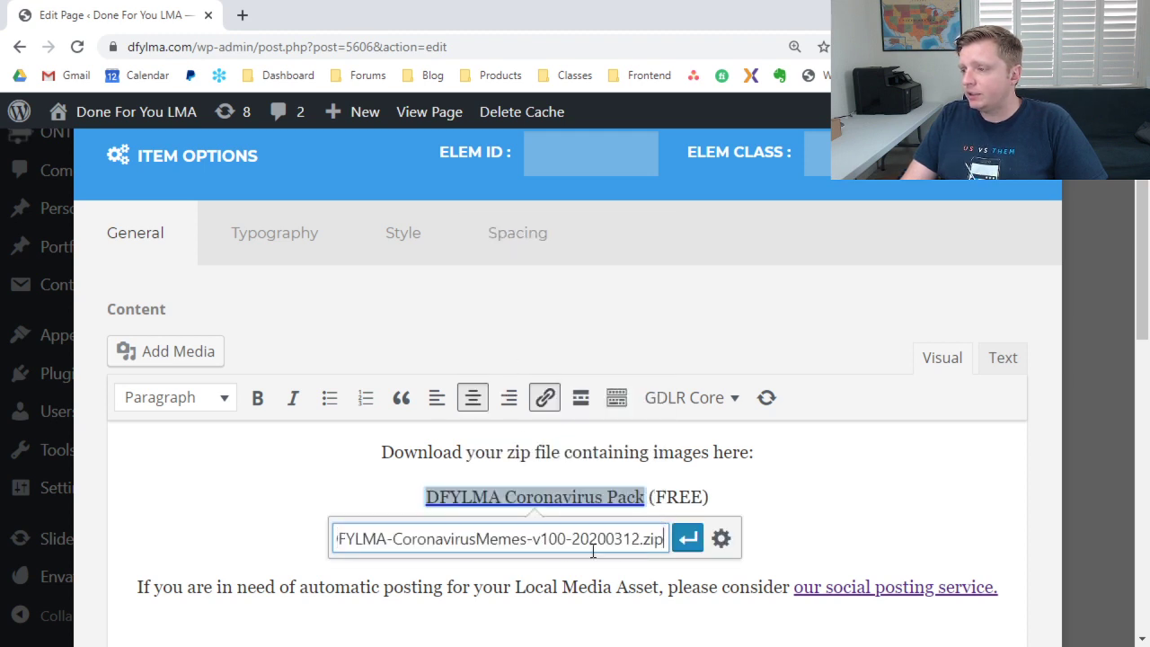
{"action": "left_click", "coordinate": [687, 538]}
{"action": "left_click", "coordinate": [679, 504]}
{"action": "left_click", "coordinate": [616, 497]}
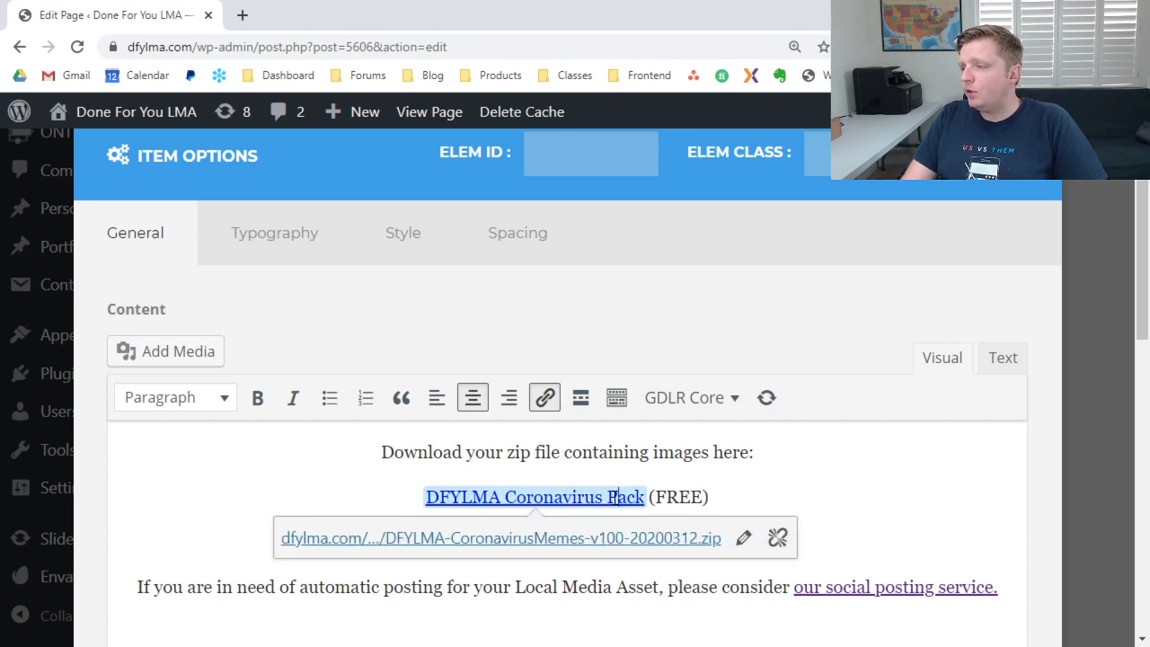
Set the link to open in a new tab and close the text block options.
{"action": "left_click", "coordinate": [744, 539]}
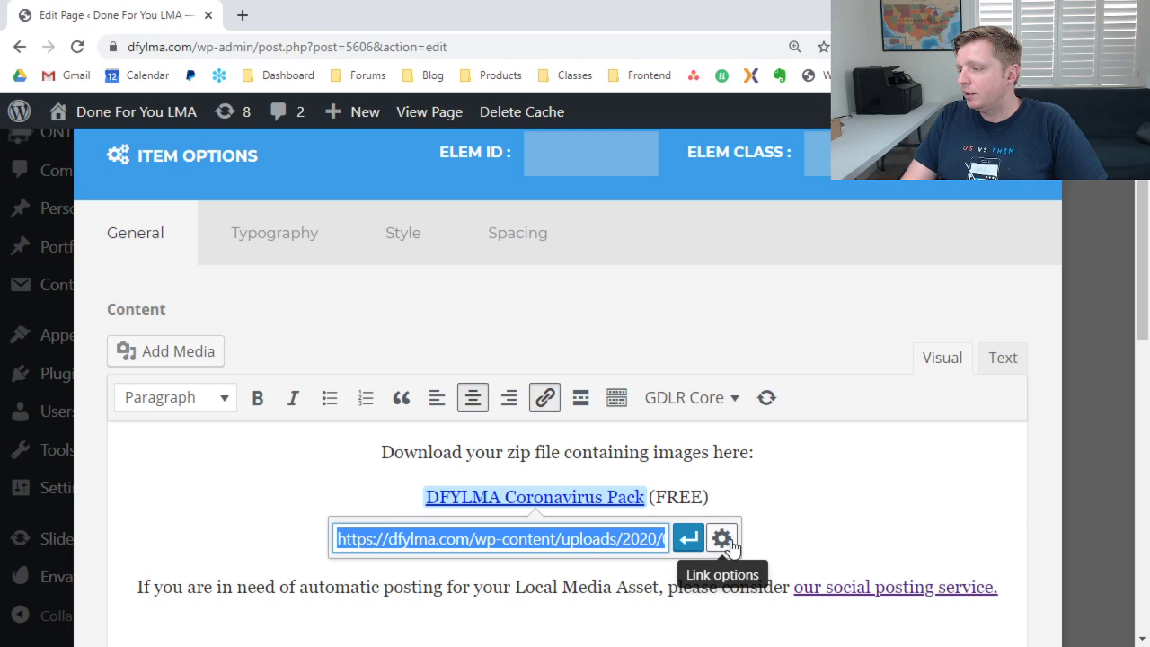
{"action": "left_click", "coordinate": [727, 544]}
{"action": "left_click", "coordinate": [451, 279]}
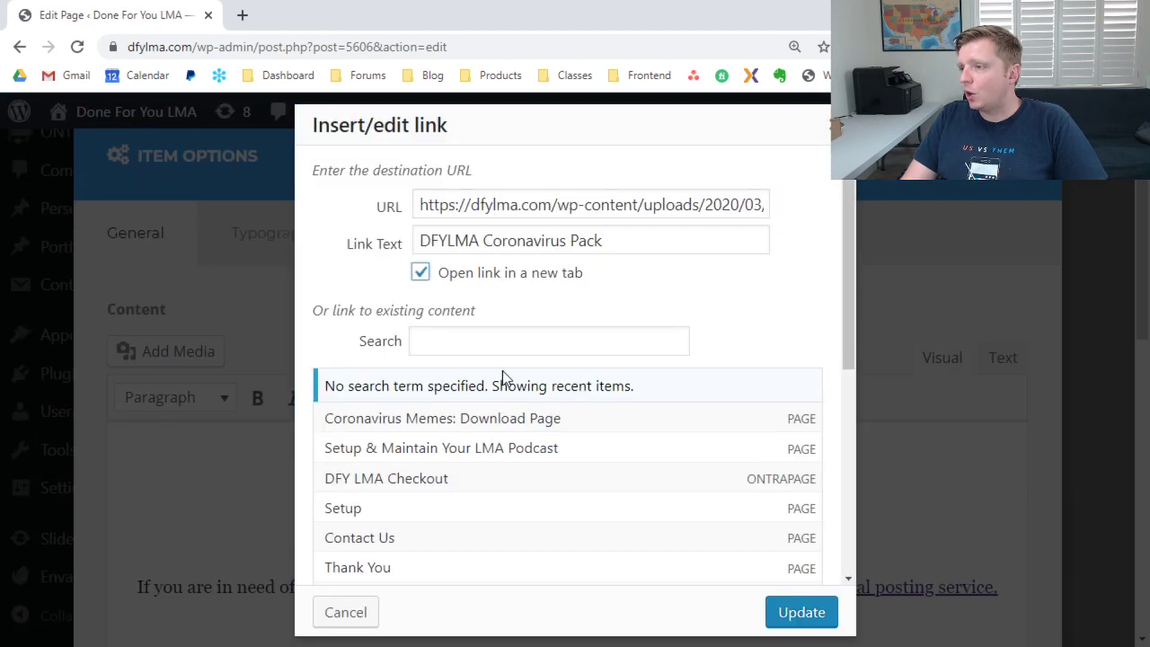
{"action": "left_click", "coordinate": [796, 611]}
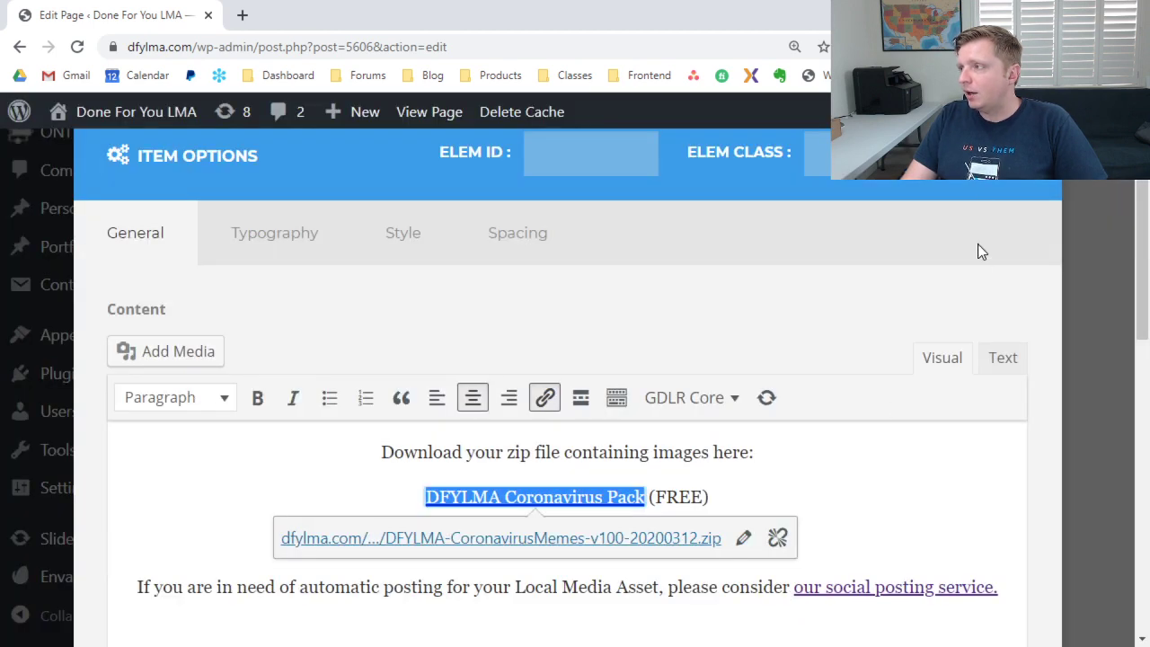
{"action": "left_click", "coordinate": [1015, 154]}
Update the download page, then show the Media Library upload area with its 4 GB limit.
{"action": "scroll", "coordinate": [972, 293], "scroll_direction": "down", "scroll_amount": 10}
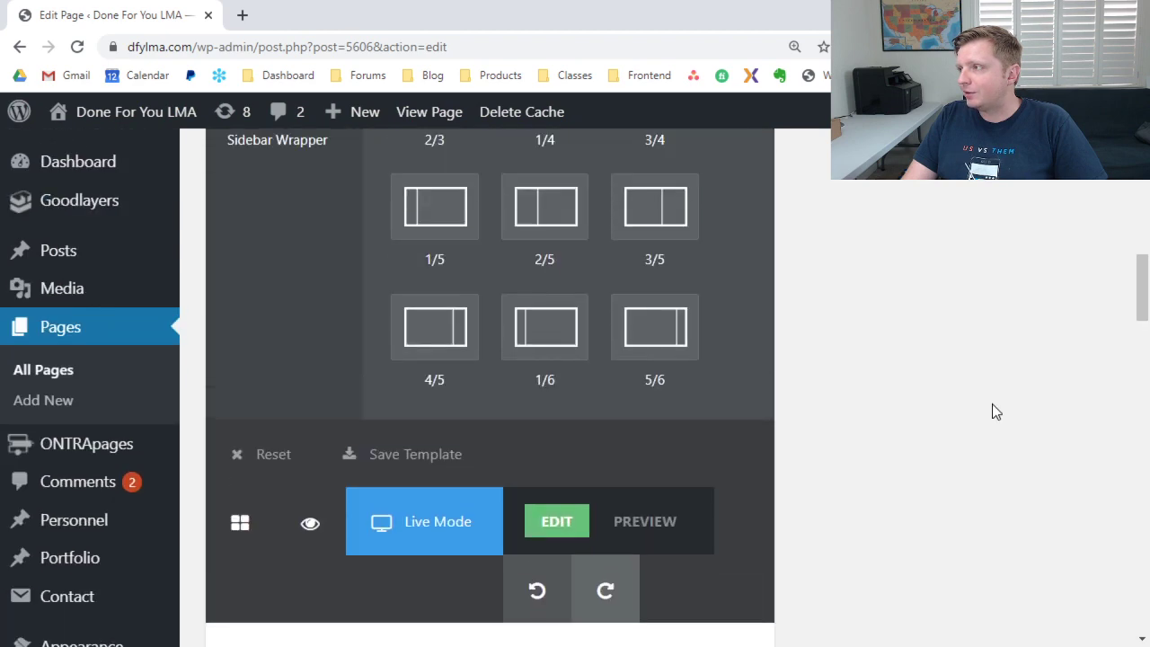
{"action": "left_click", "coordinate": [1055, 380]}
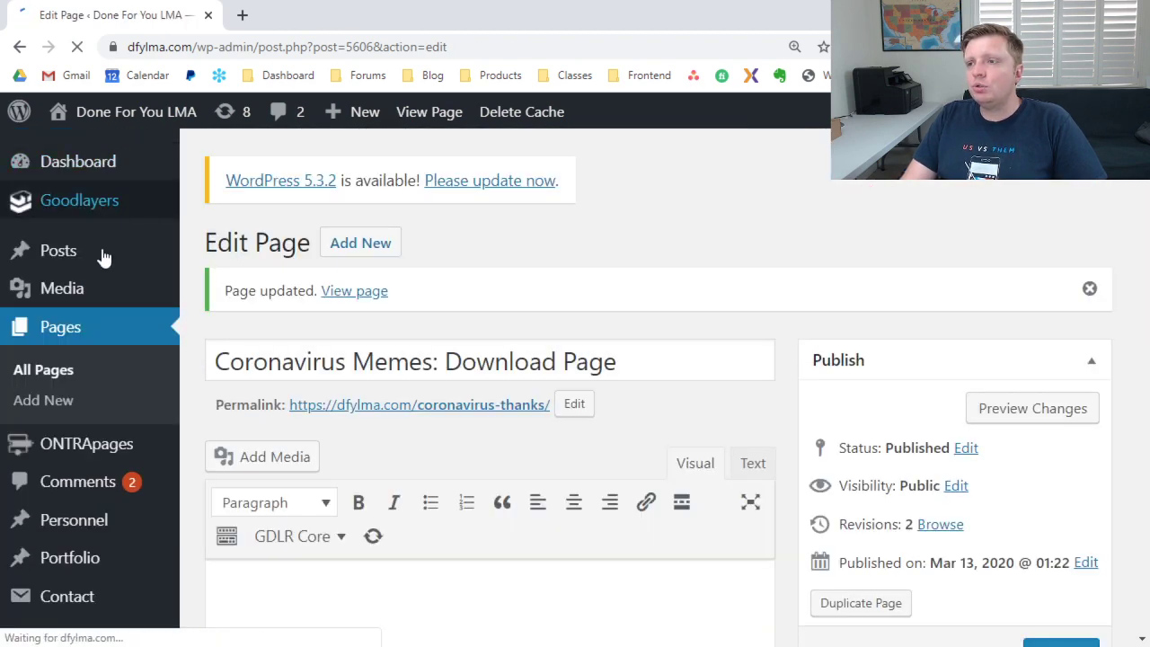
{"action": "mouse_move", "coordinate": [102, 284]}
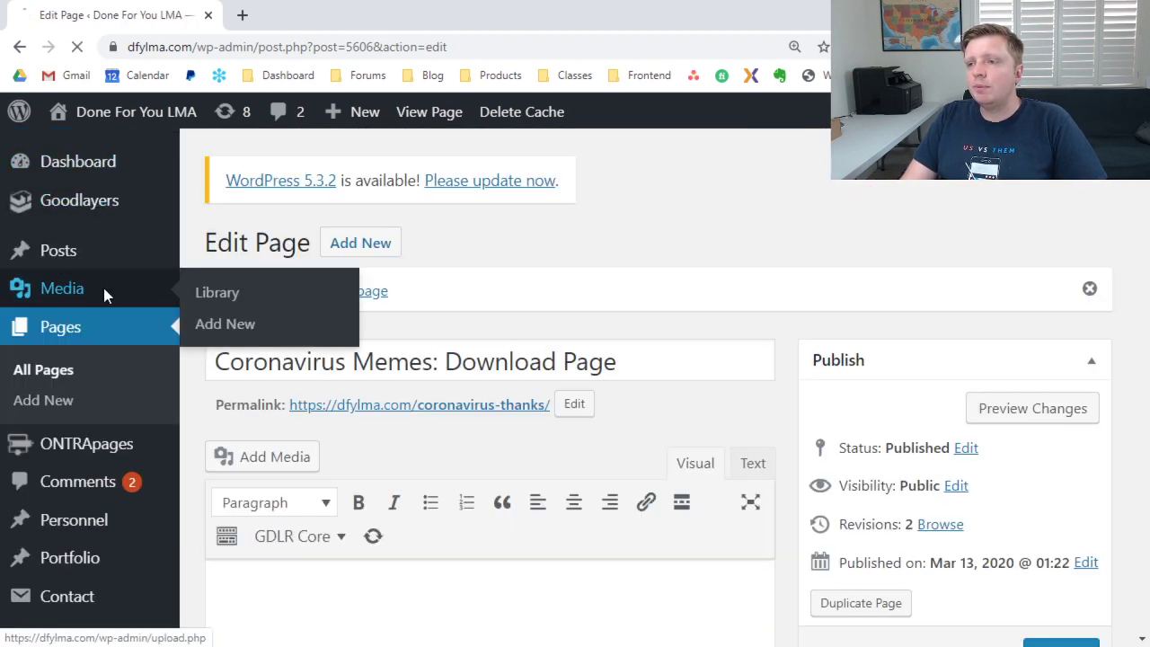
{"action": "left_click", "coordinate": [220, 292]}
{"action": "left_click", "coordinate": [411, 243]}
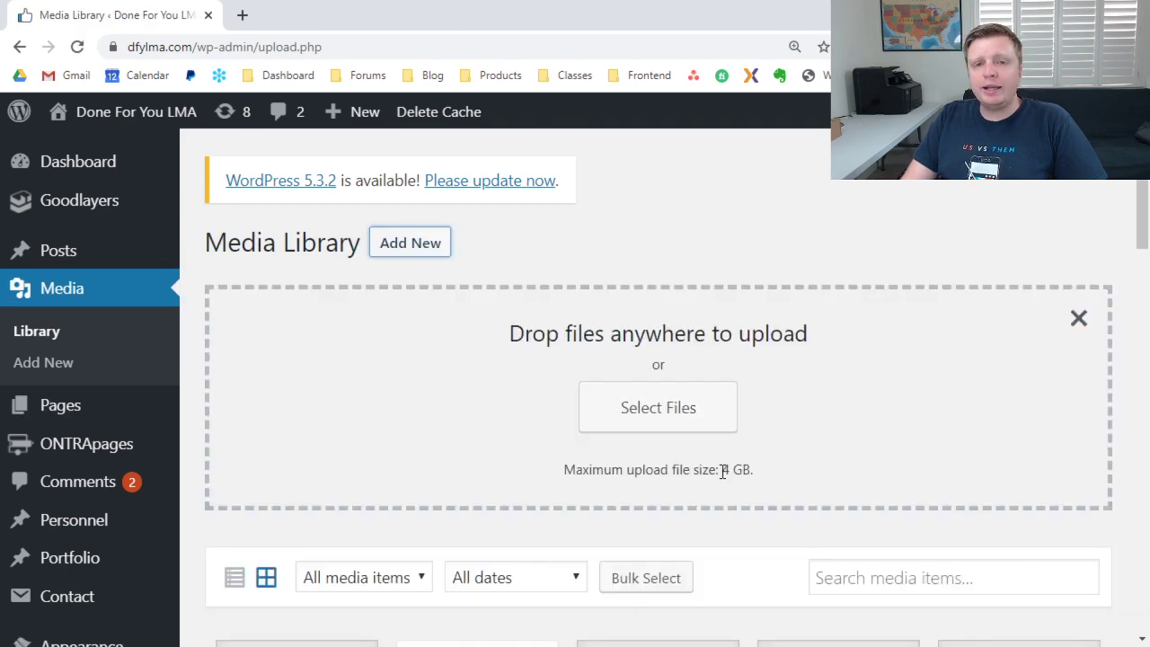
{"action": "left_click_drag", "start_coordinate": [722, 472], "coordinate": [742, 471]}
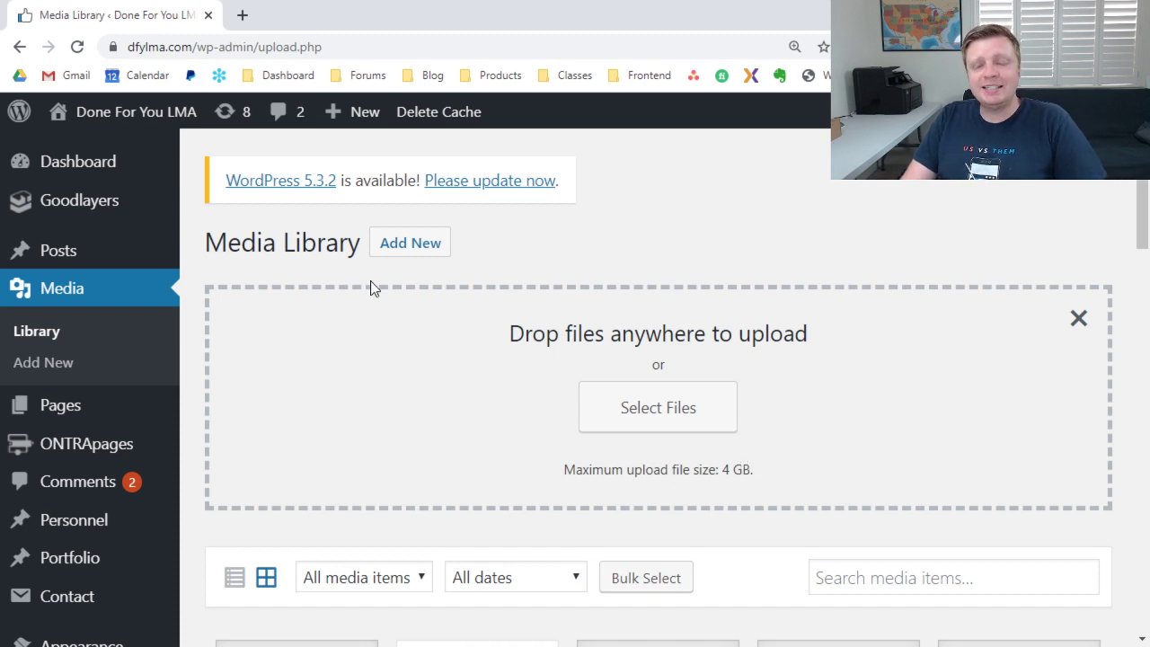
{"action": "scroll", "coordinate": [103, 519], "scroll_direction": "down", "scroll_amount": 2}
Search Add Plugins for 'tuxedo big' and confirm Tuxedo Big File Uploads shows Active.
{"action": "mouse_move", "coordinate": [108, 509]}
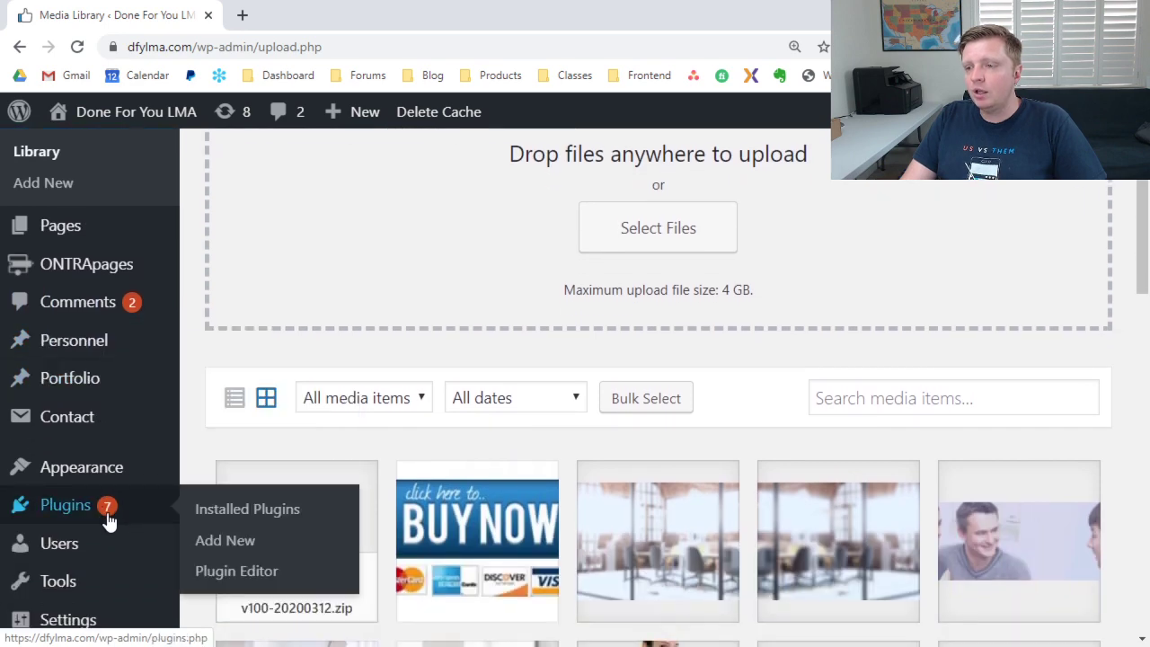
{"action": "left_click", "coordinate": [201, 539]}
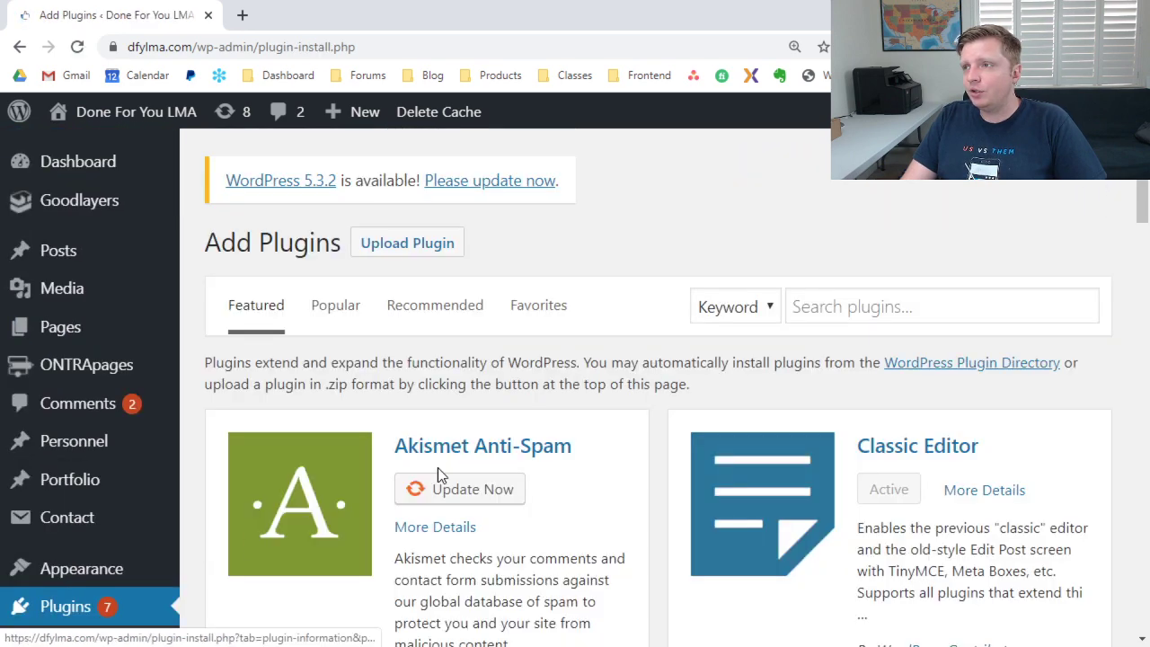
{"action": "left_click", "coordinate": [793, 306]}
{"action": "type", "text": "tuxedo "}
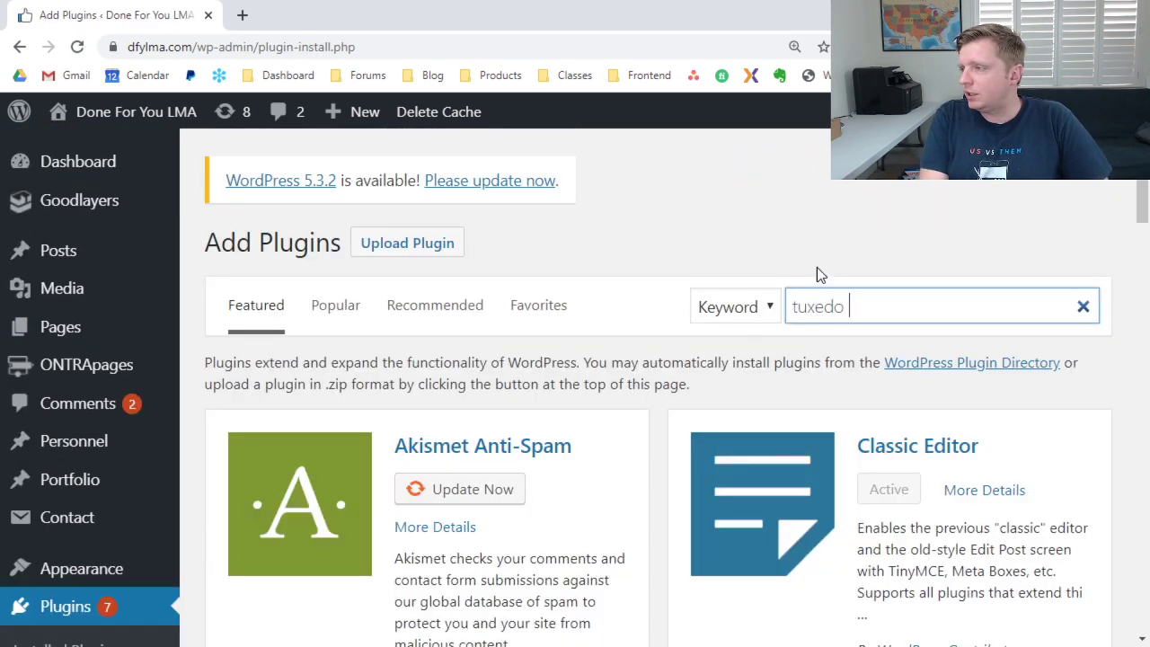
{"action": "type", "text": "big"}
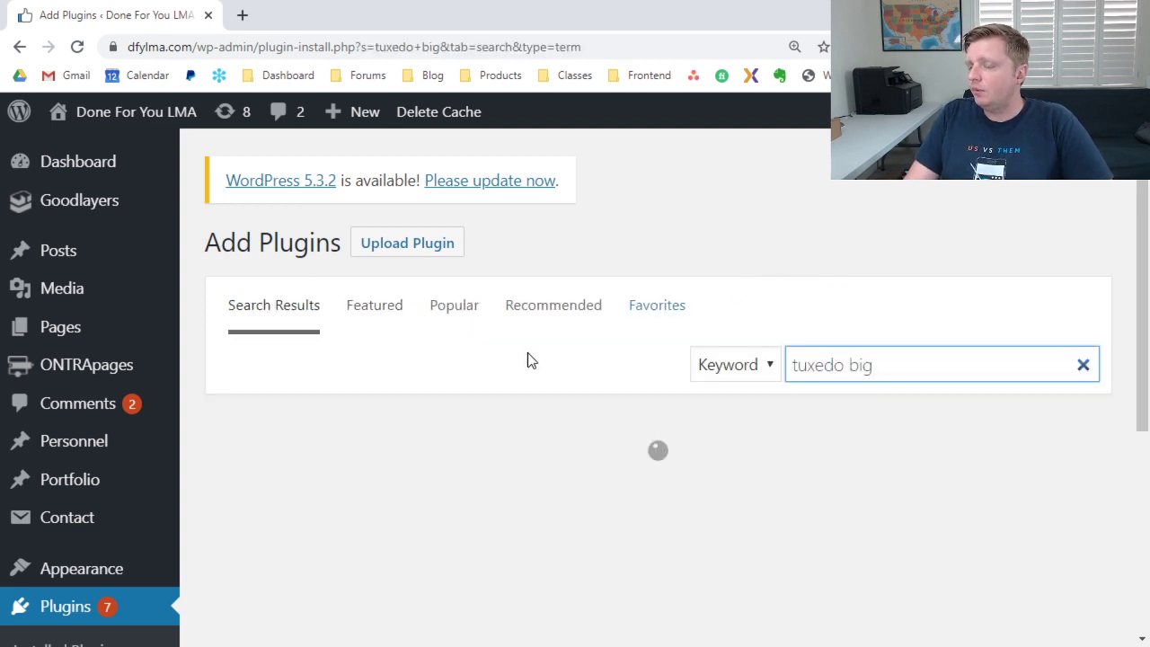
{"action": "scroll", "coordinate": [542, 350], "scroll_direction": "down", "scroll_amount": 2}
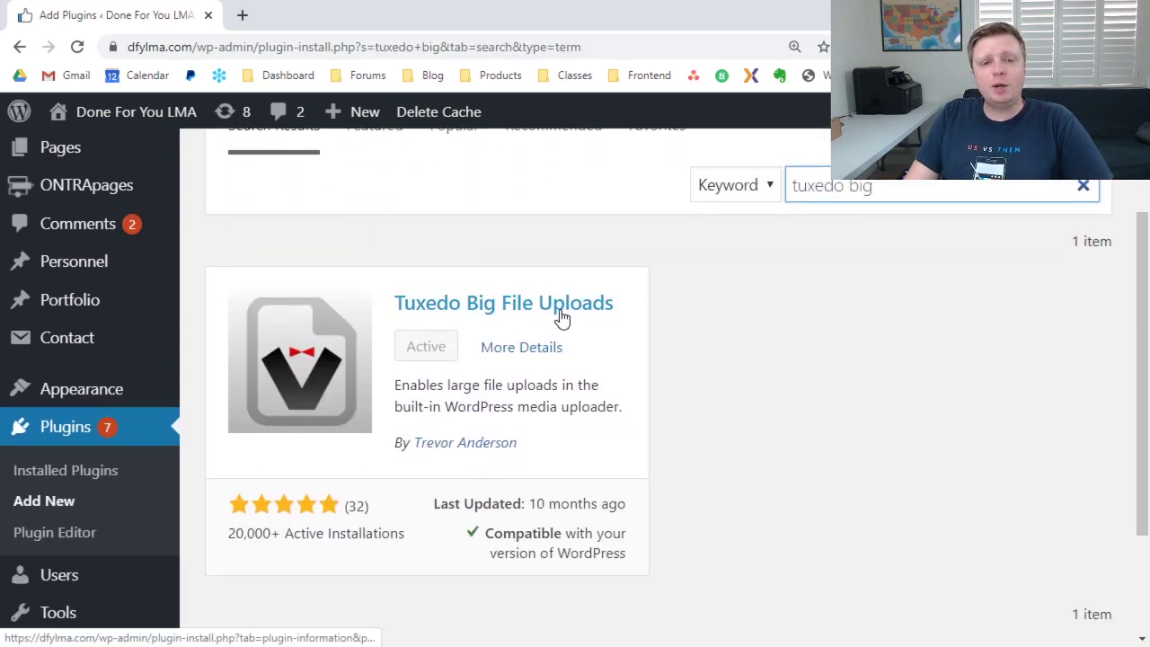